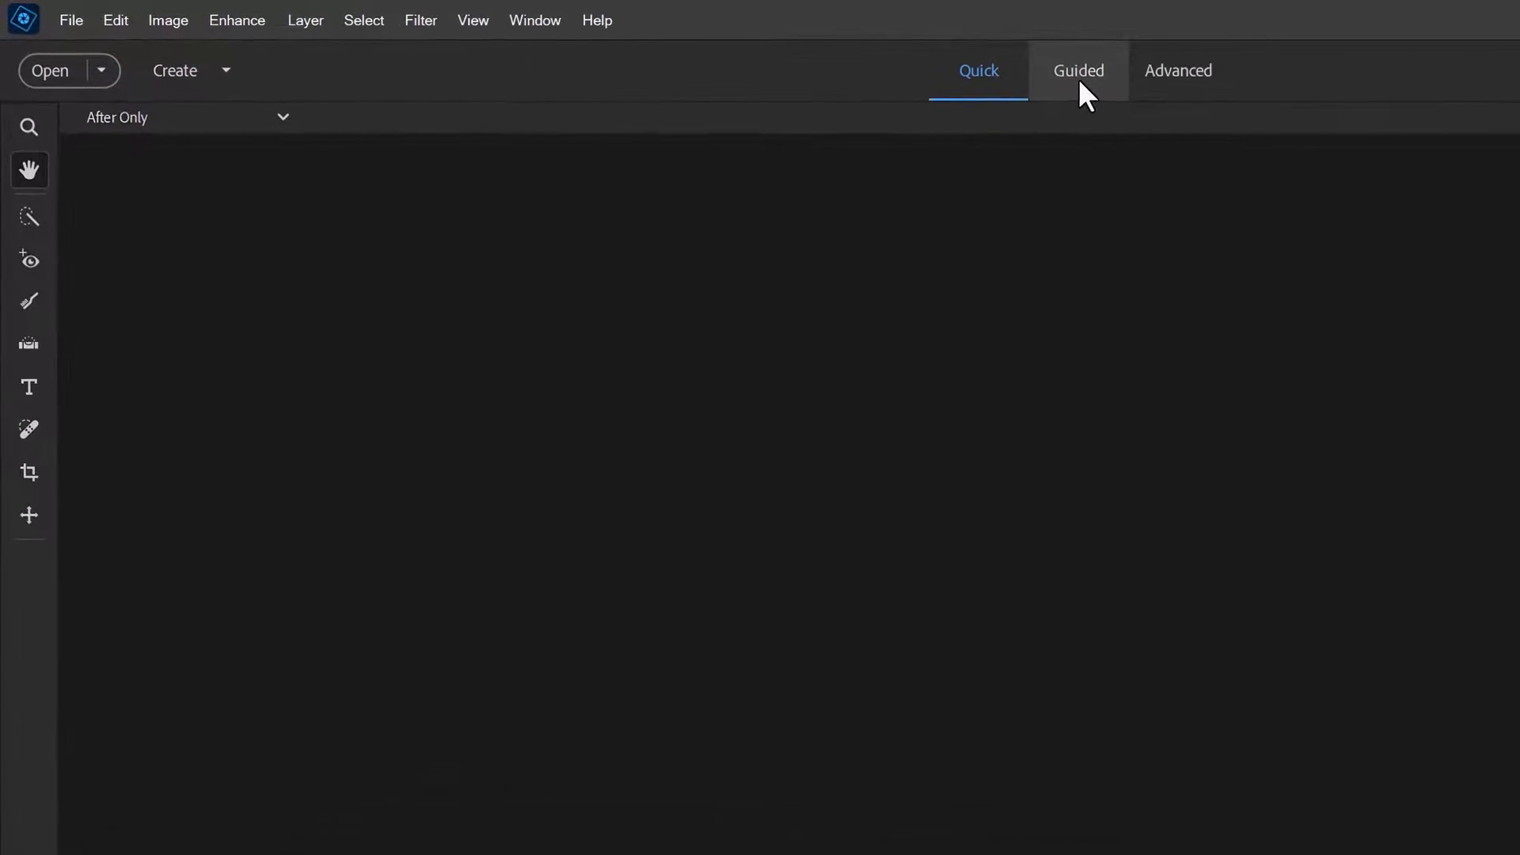
- Open the portrait photo in Guided mode, start the Add Text edit, and choose the Horizontal Type tool
click(1110, 95)
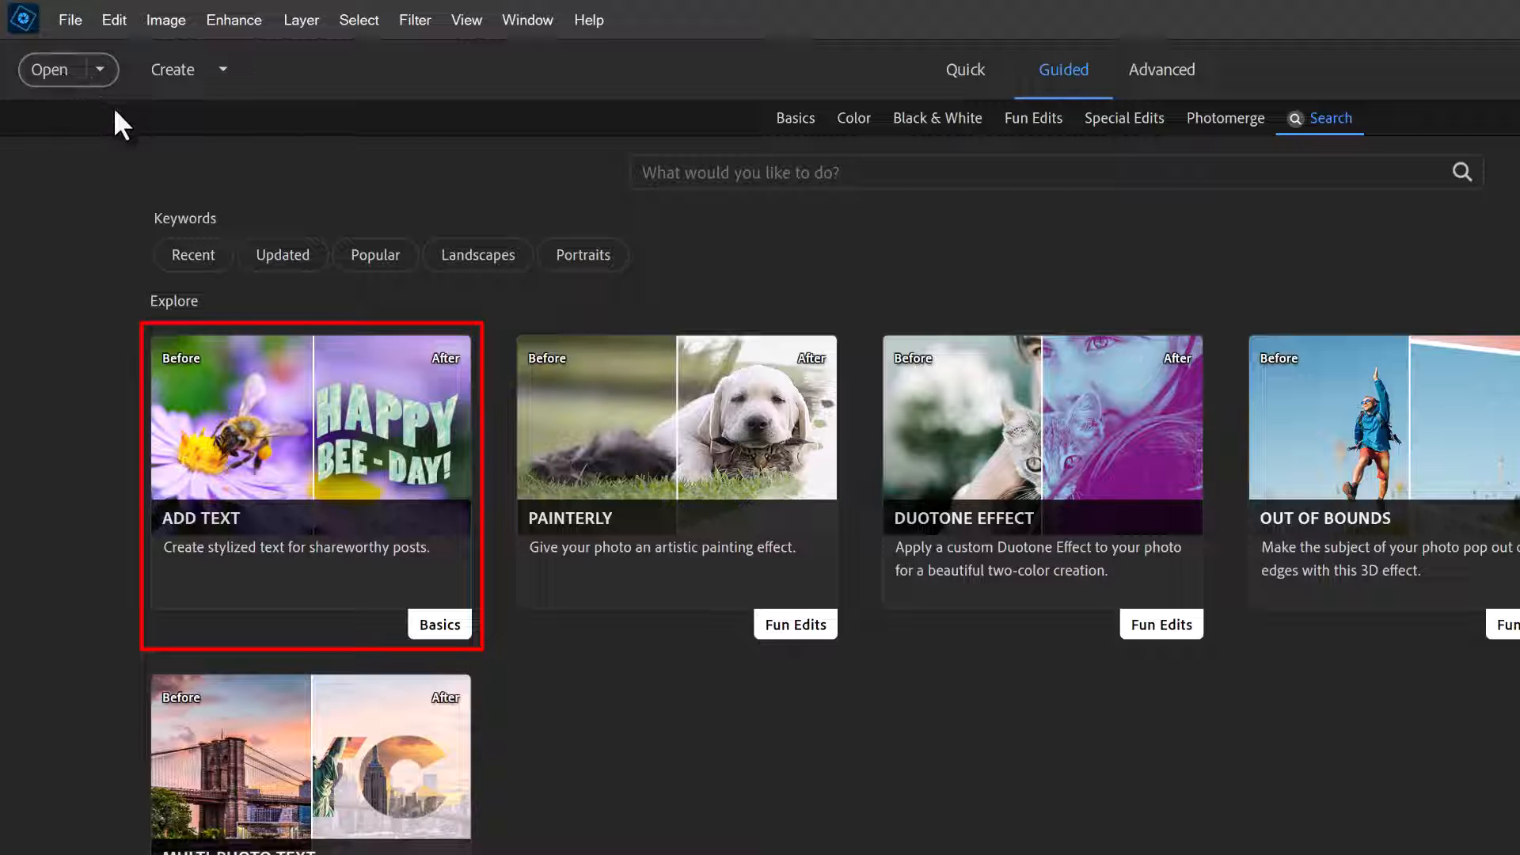
click(99, 70)
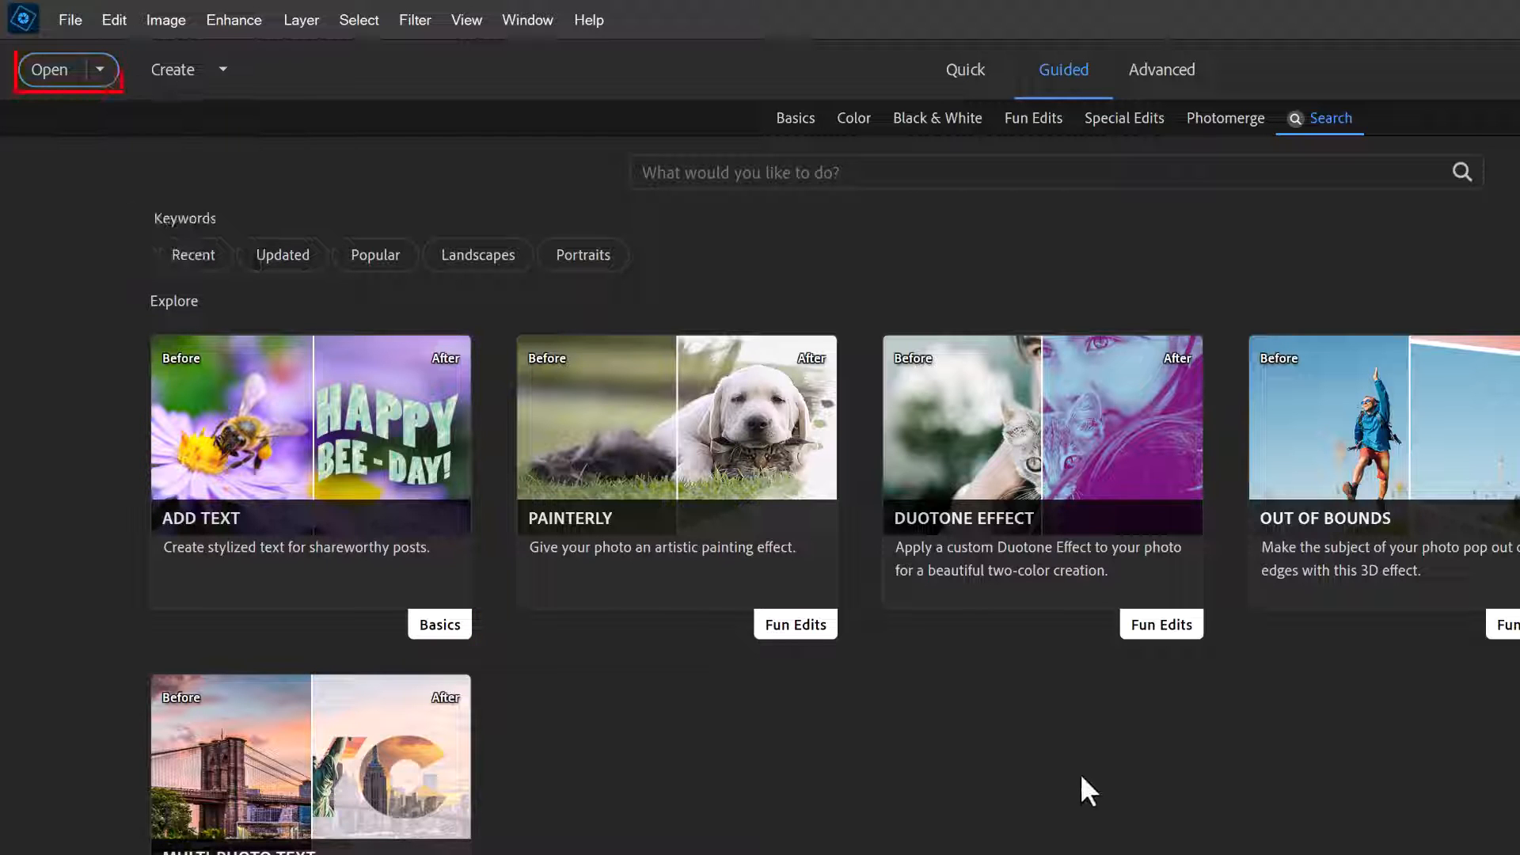
click(278, 519)
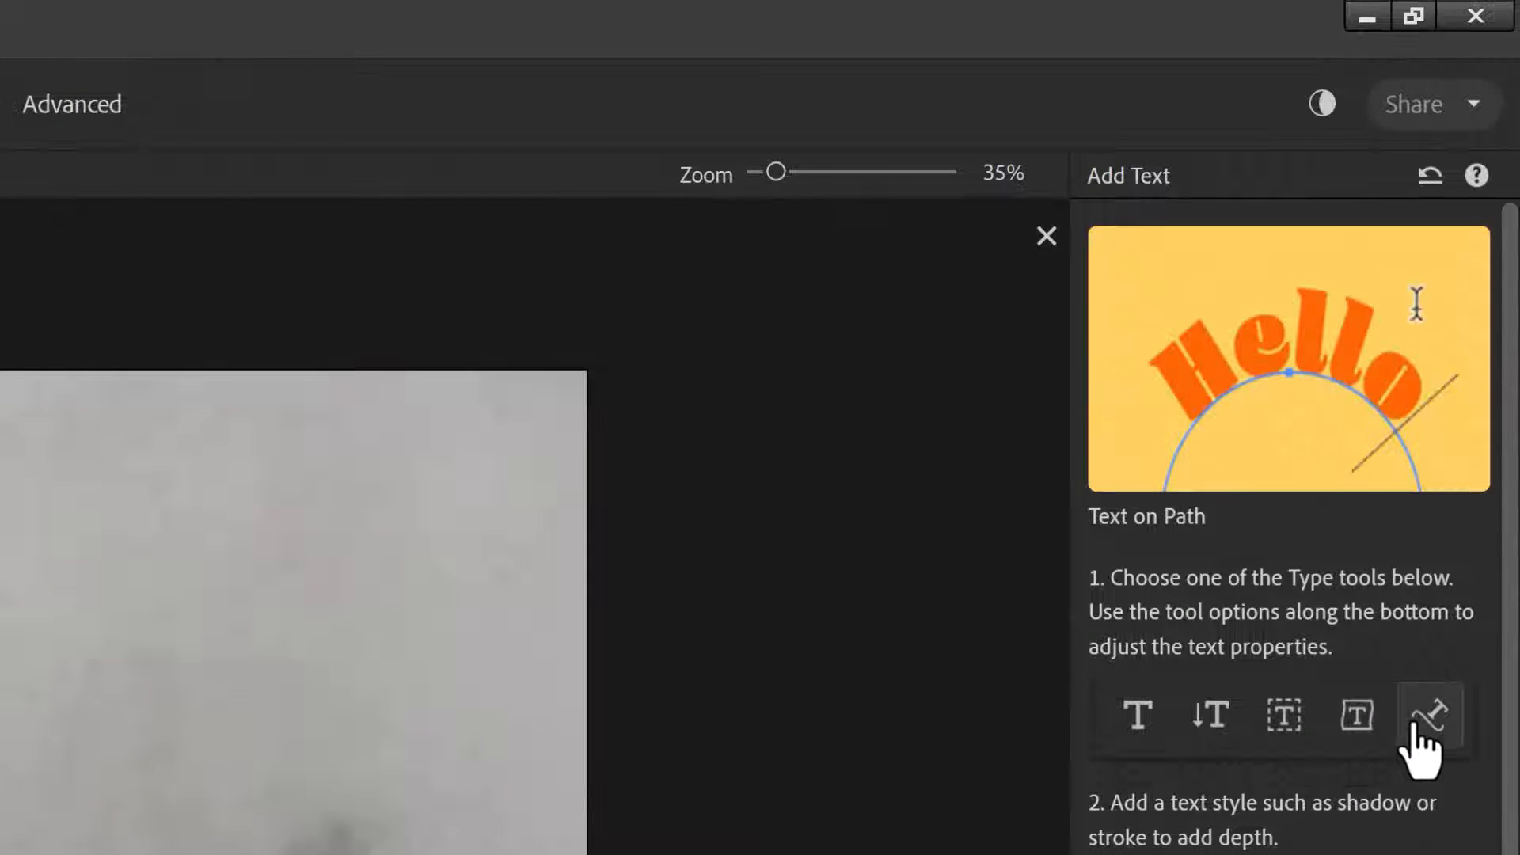
click(1158, 732)
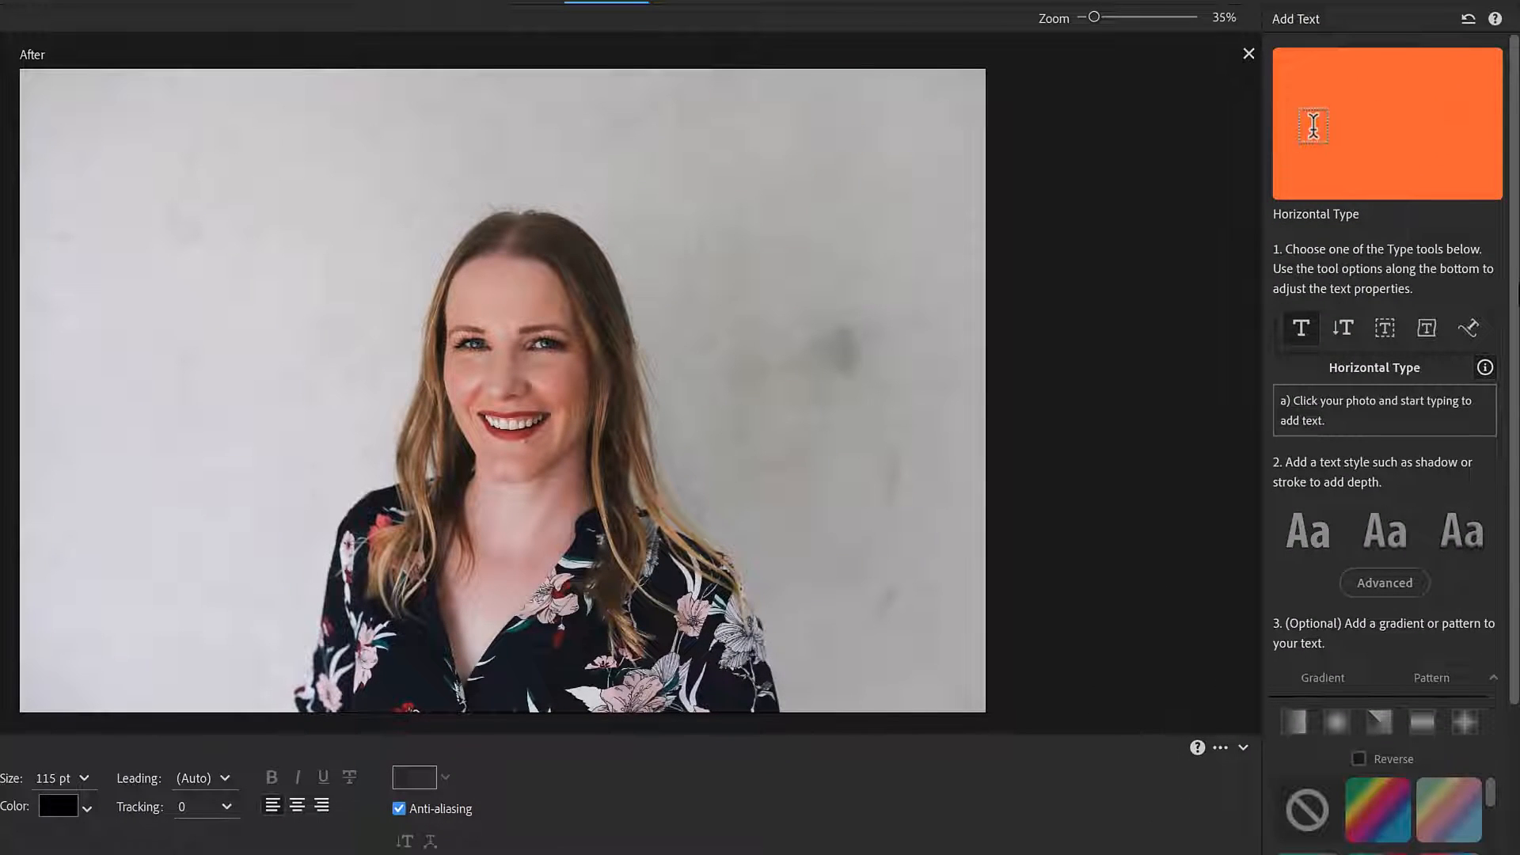
- Add the text "What’s New in Photoshop Elements 2024" along the photo's lower edge and shift it slightly down and left
scroll(1506, 396, down, 3)
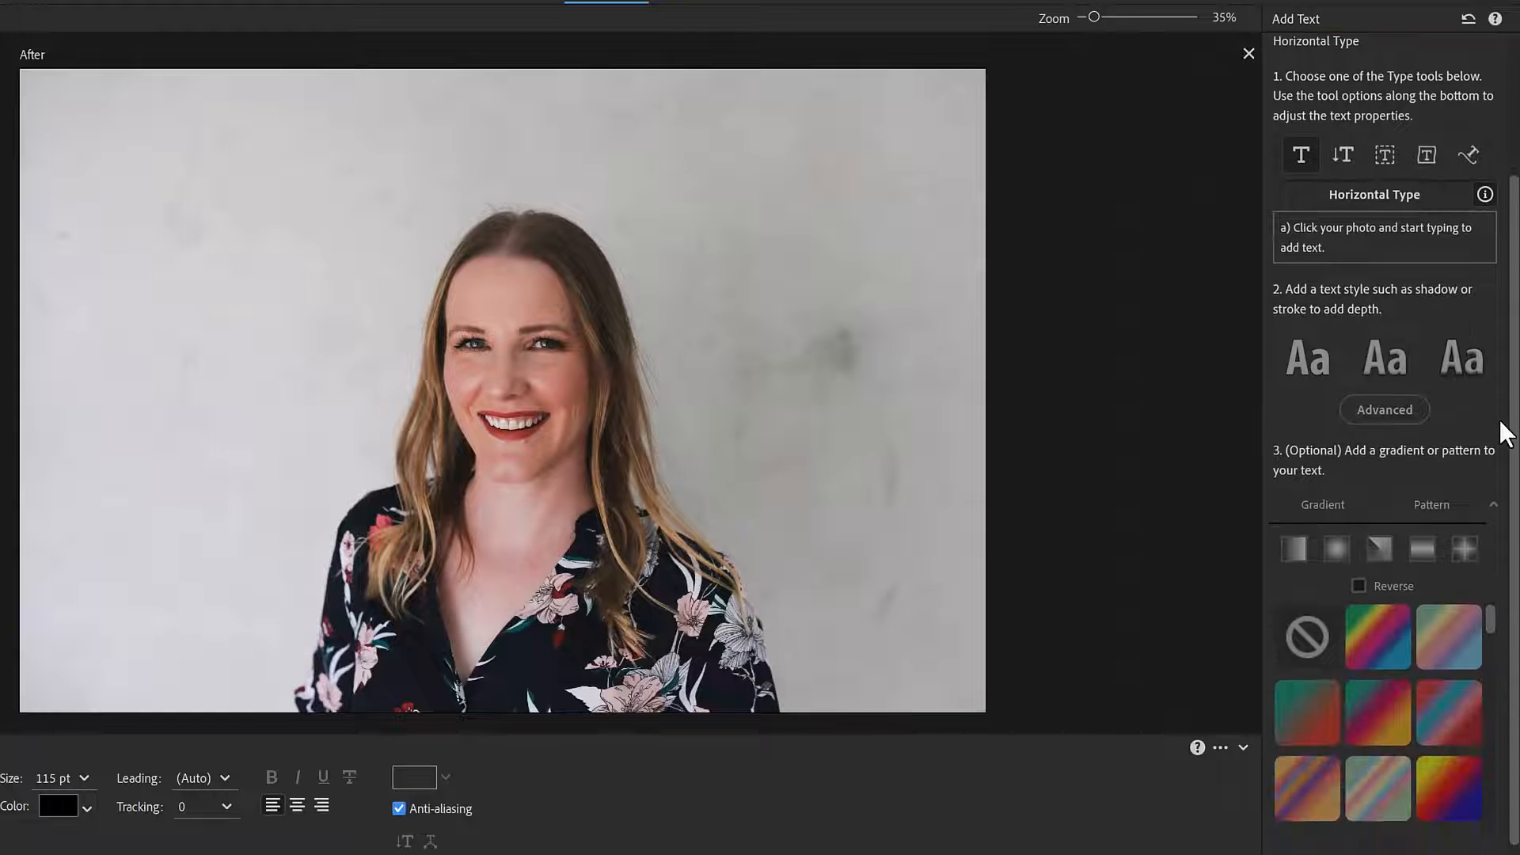
scroll(1412, 396, up, 3)
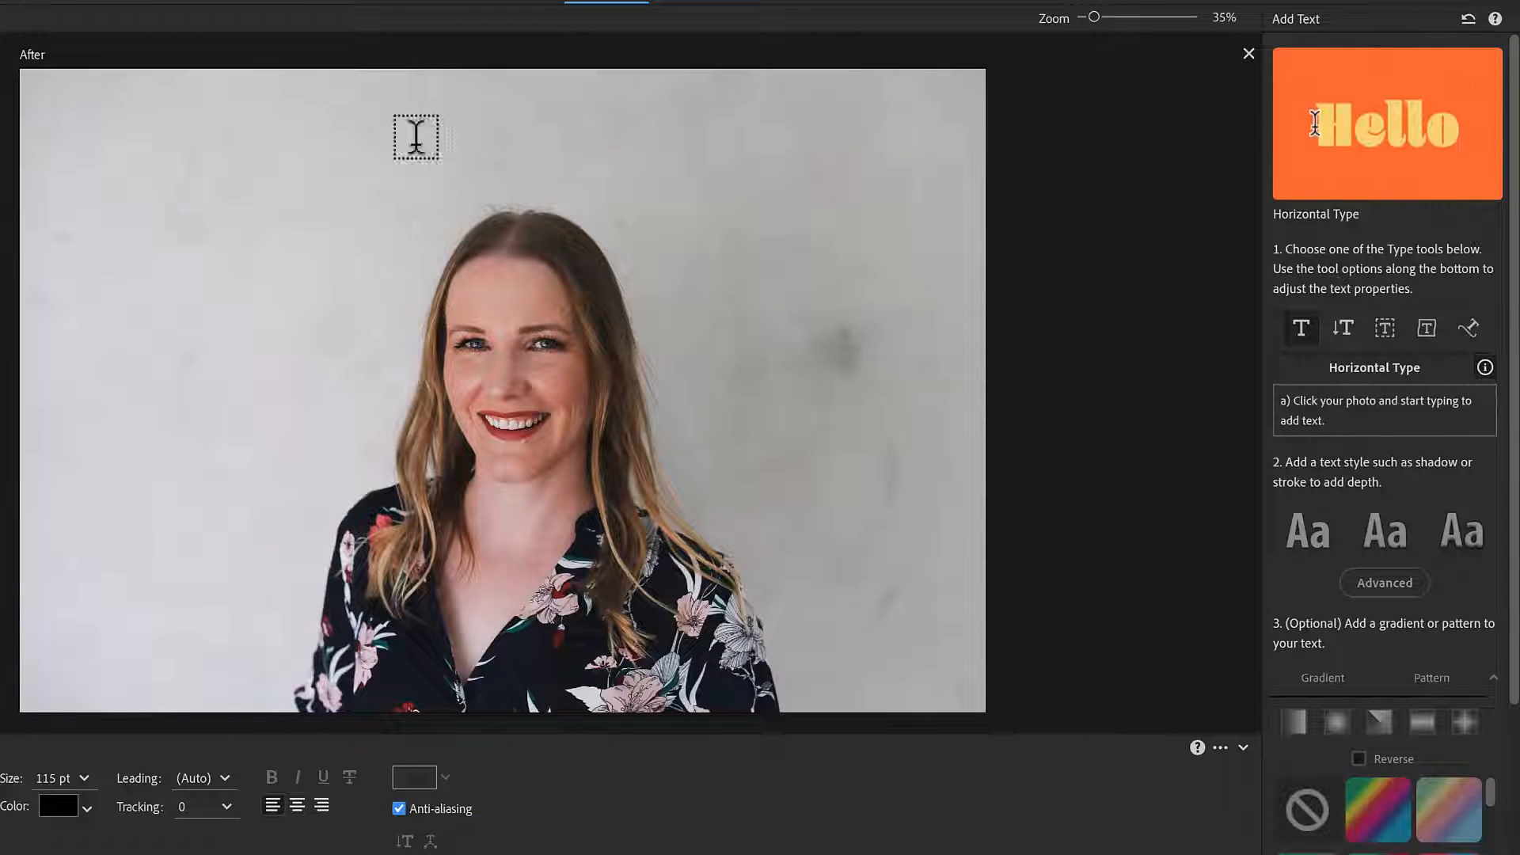
click(117, 641)
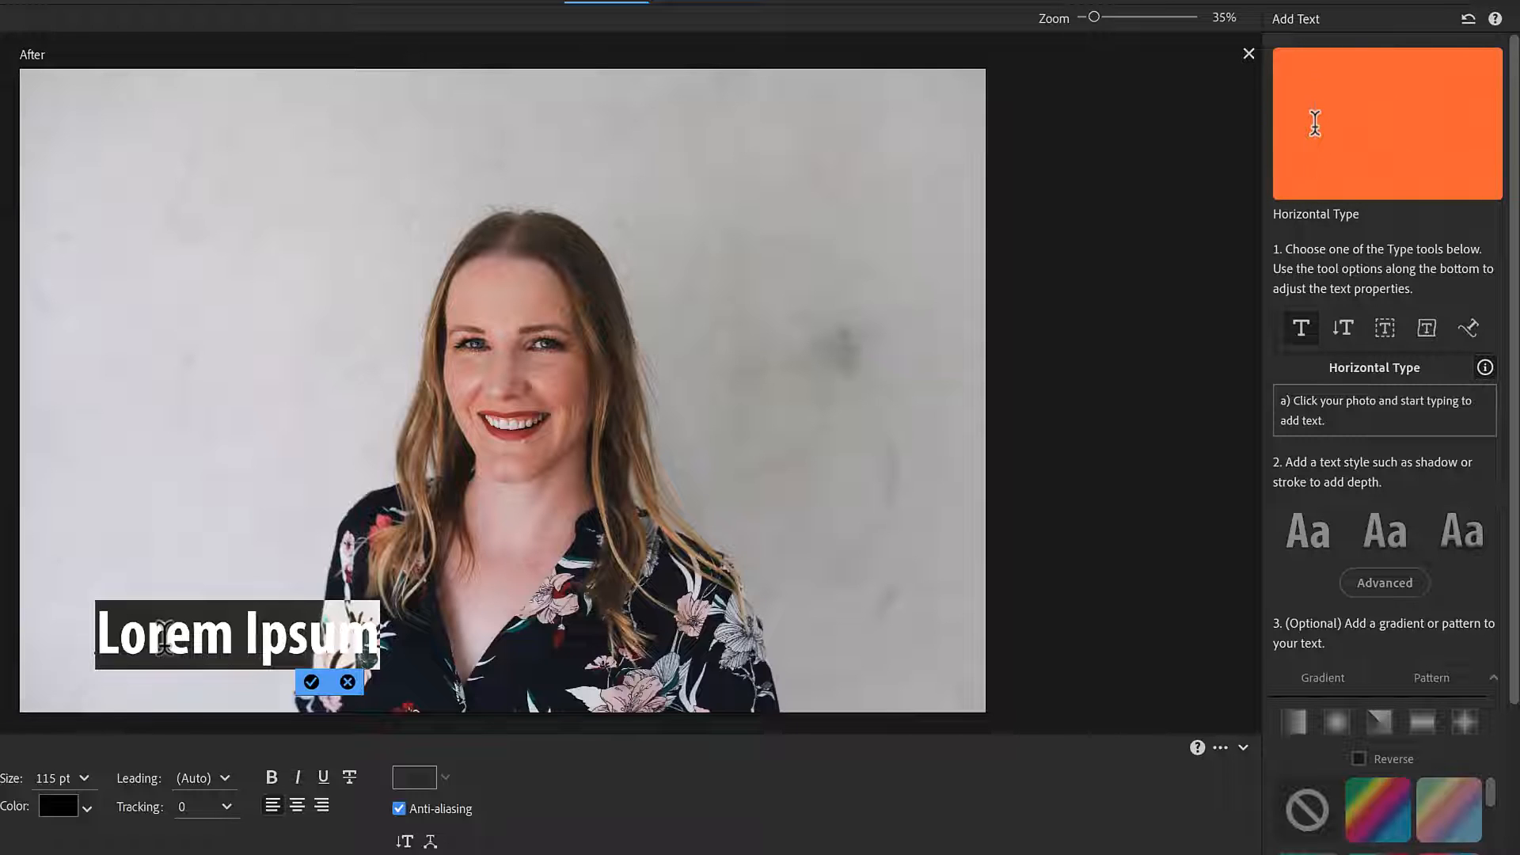
text(What’s New in Photoshop Elements 2024)
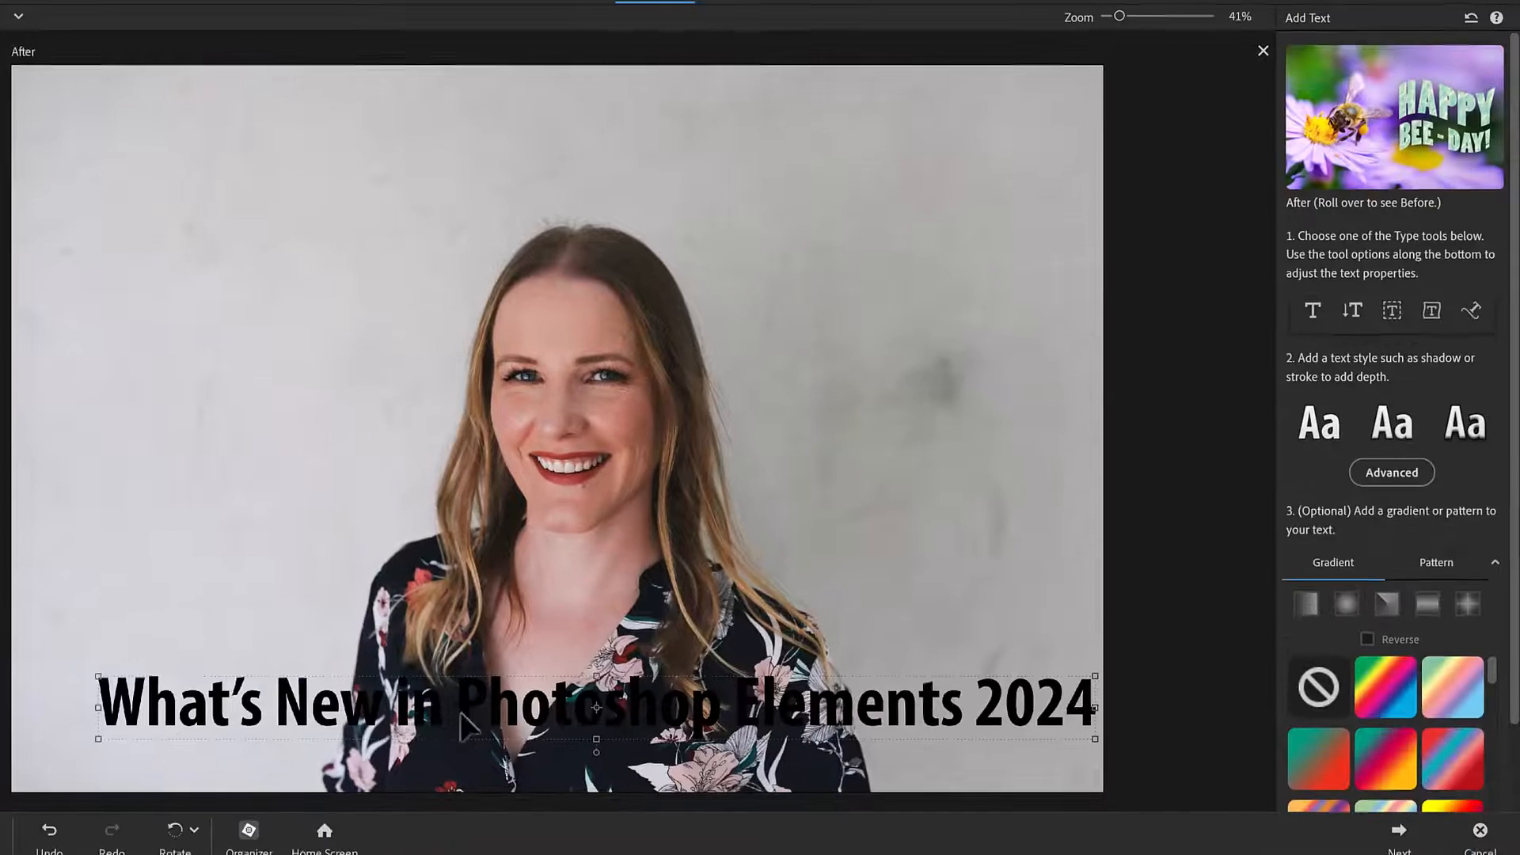
drag(364, 709, 309, 742)
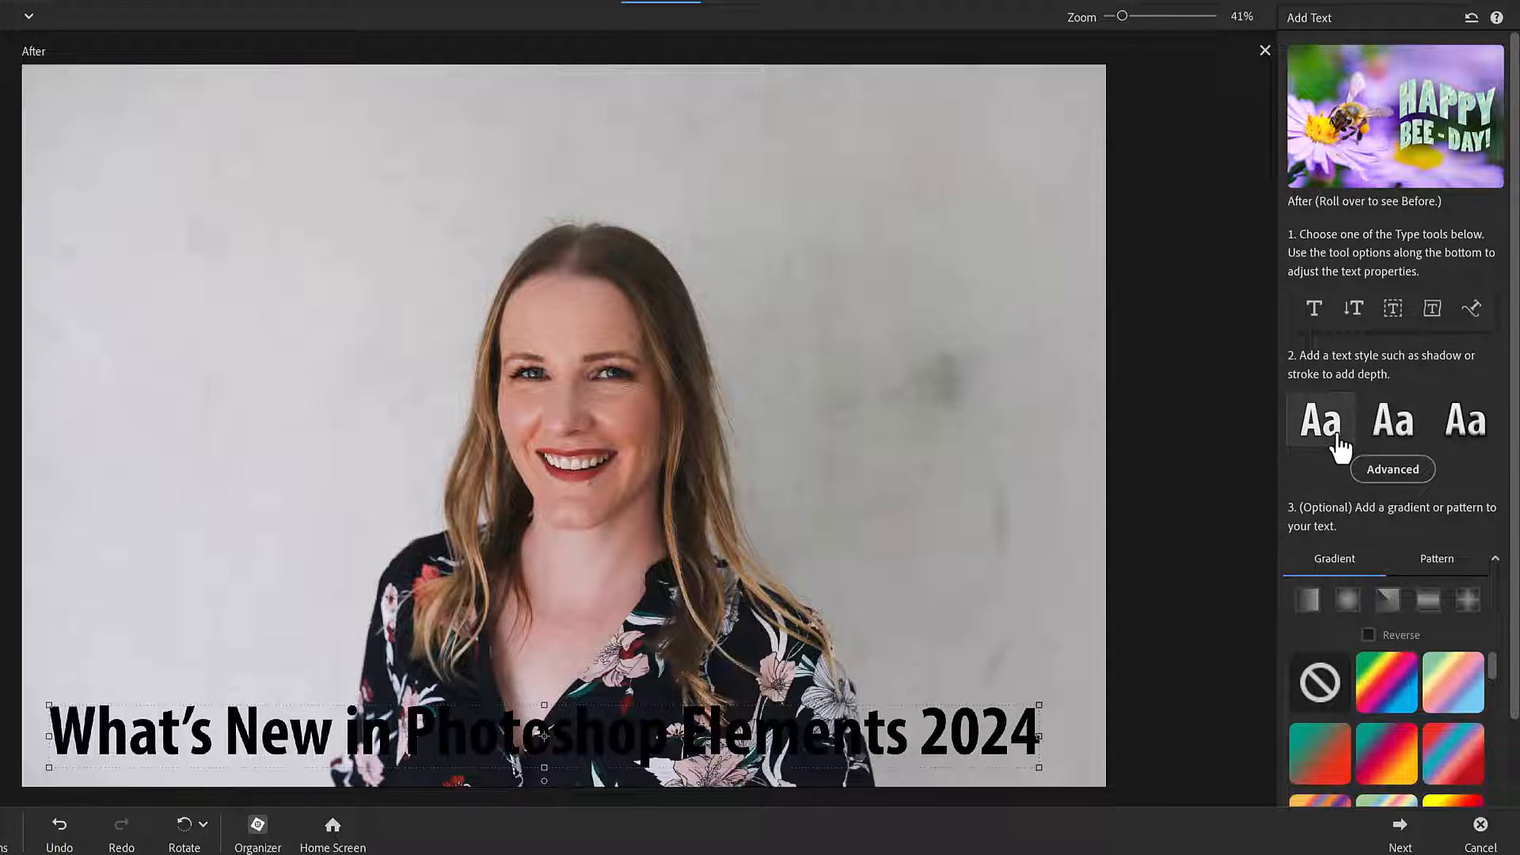
- Try the first two preset text styles on the title and apply the third
click(1330, 437)
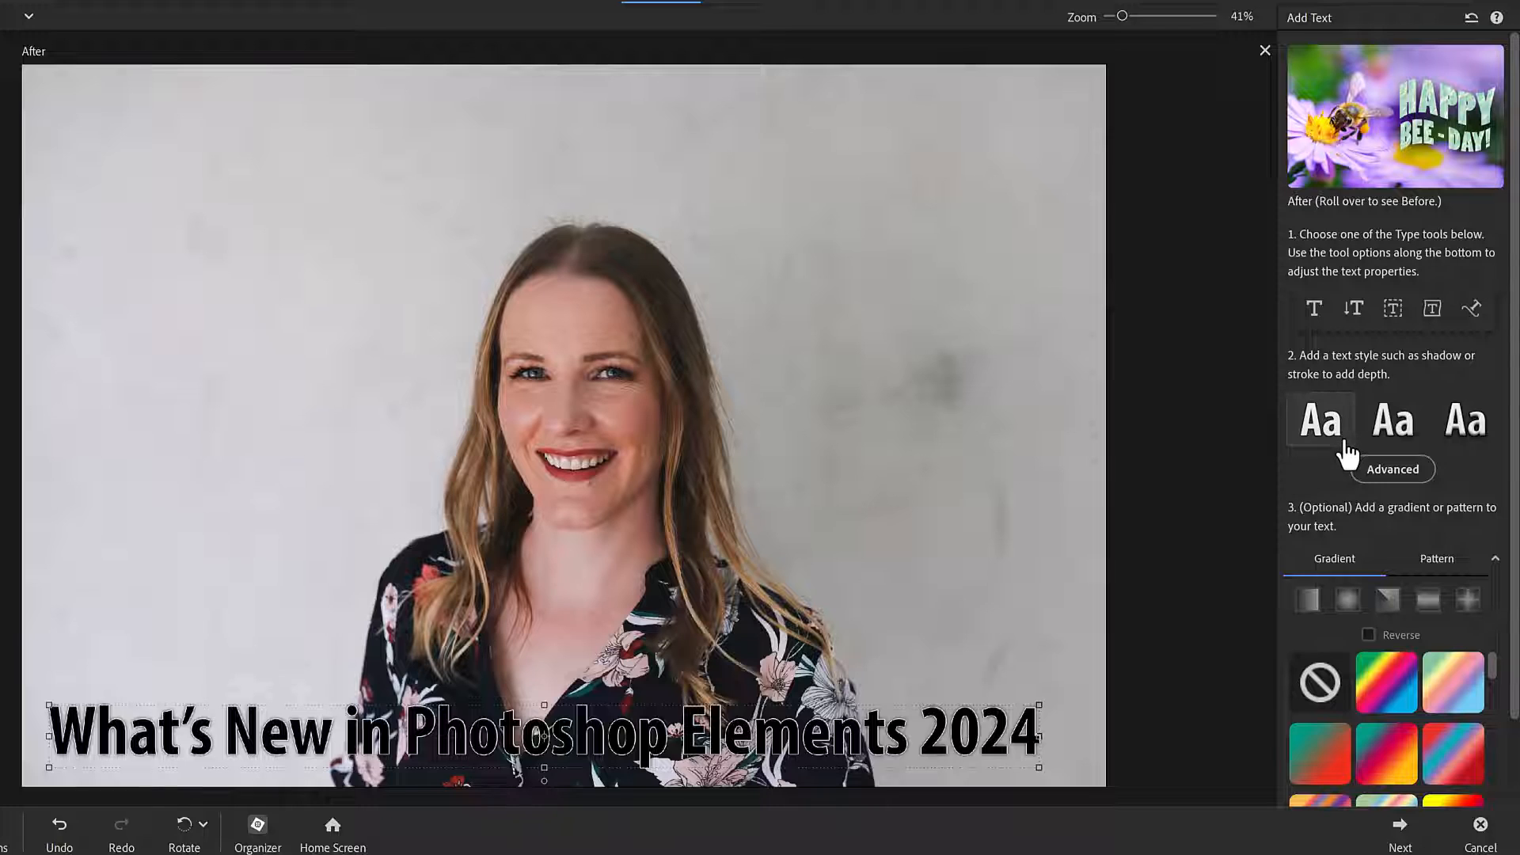
click(1395, 445)
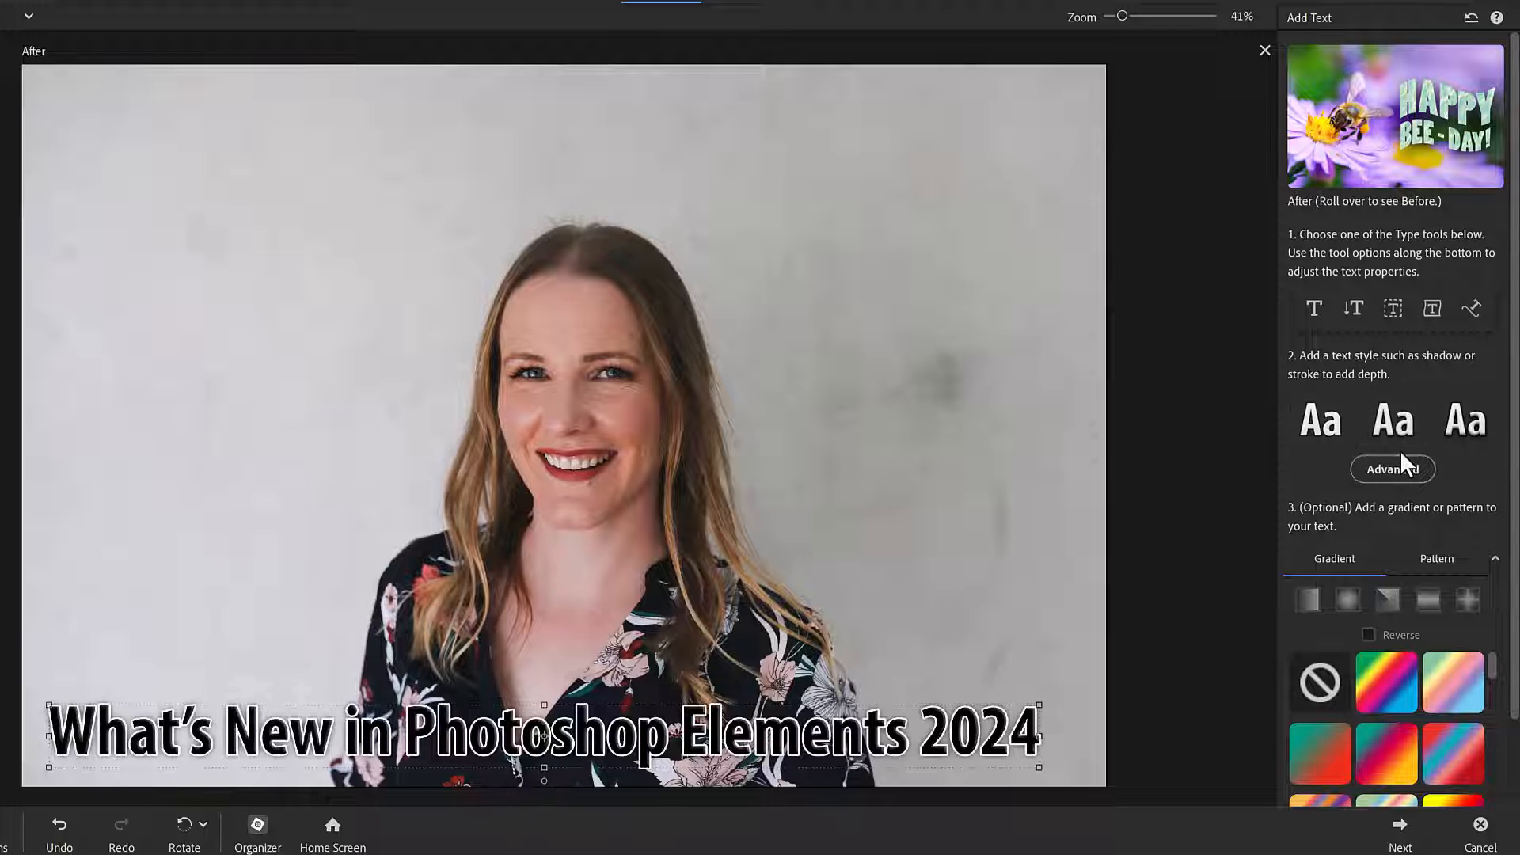
click(1461, 432)
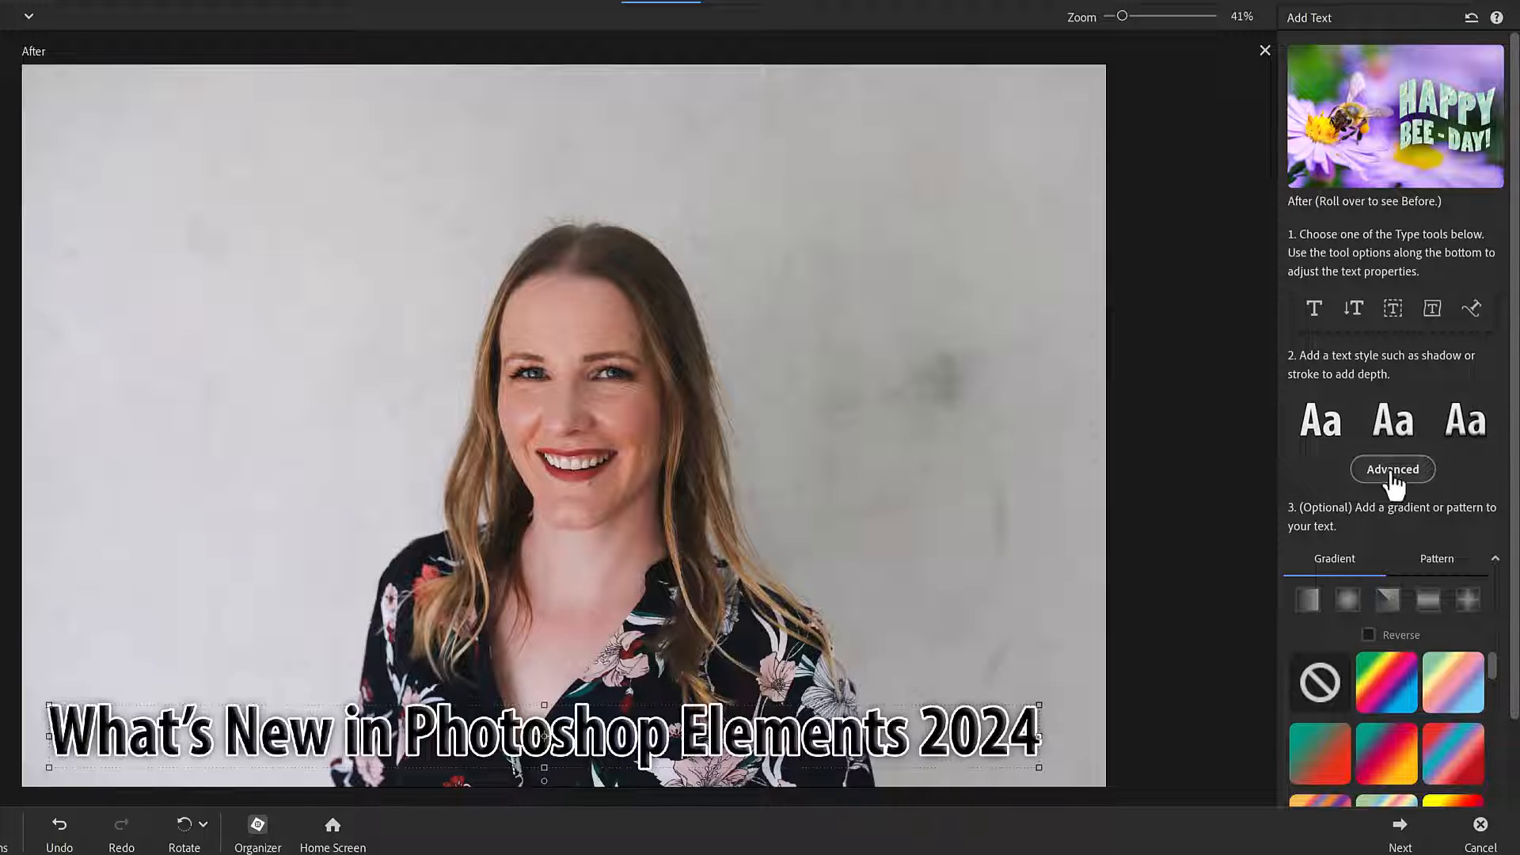
- Customize the title's style: turn off Drop Shadow and Bevel, and set the white stroke to 3 px with Inside position
click(1390, 472)
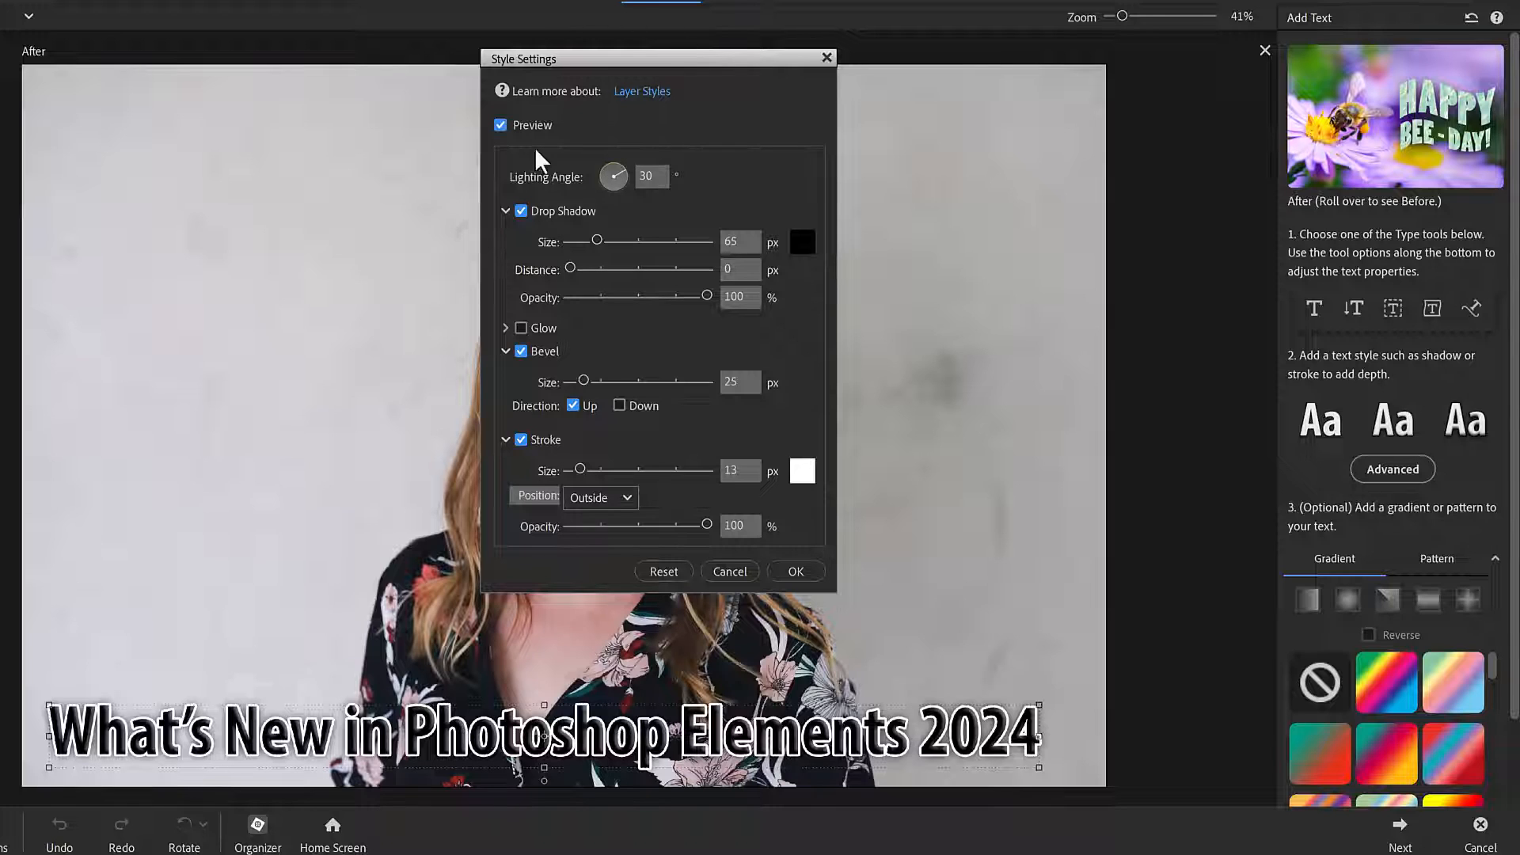
mouse_move(630, 243)
mouse_down()
mouse_move(655, 245)
mouse_move(591, 245)
mouse_move(598, 270)
mouse_move(618, 269)
mouse_move(616, 243)
mouse_up()
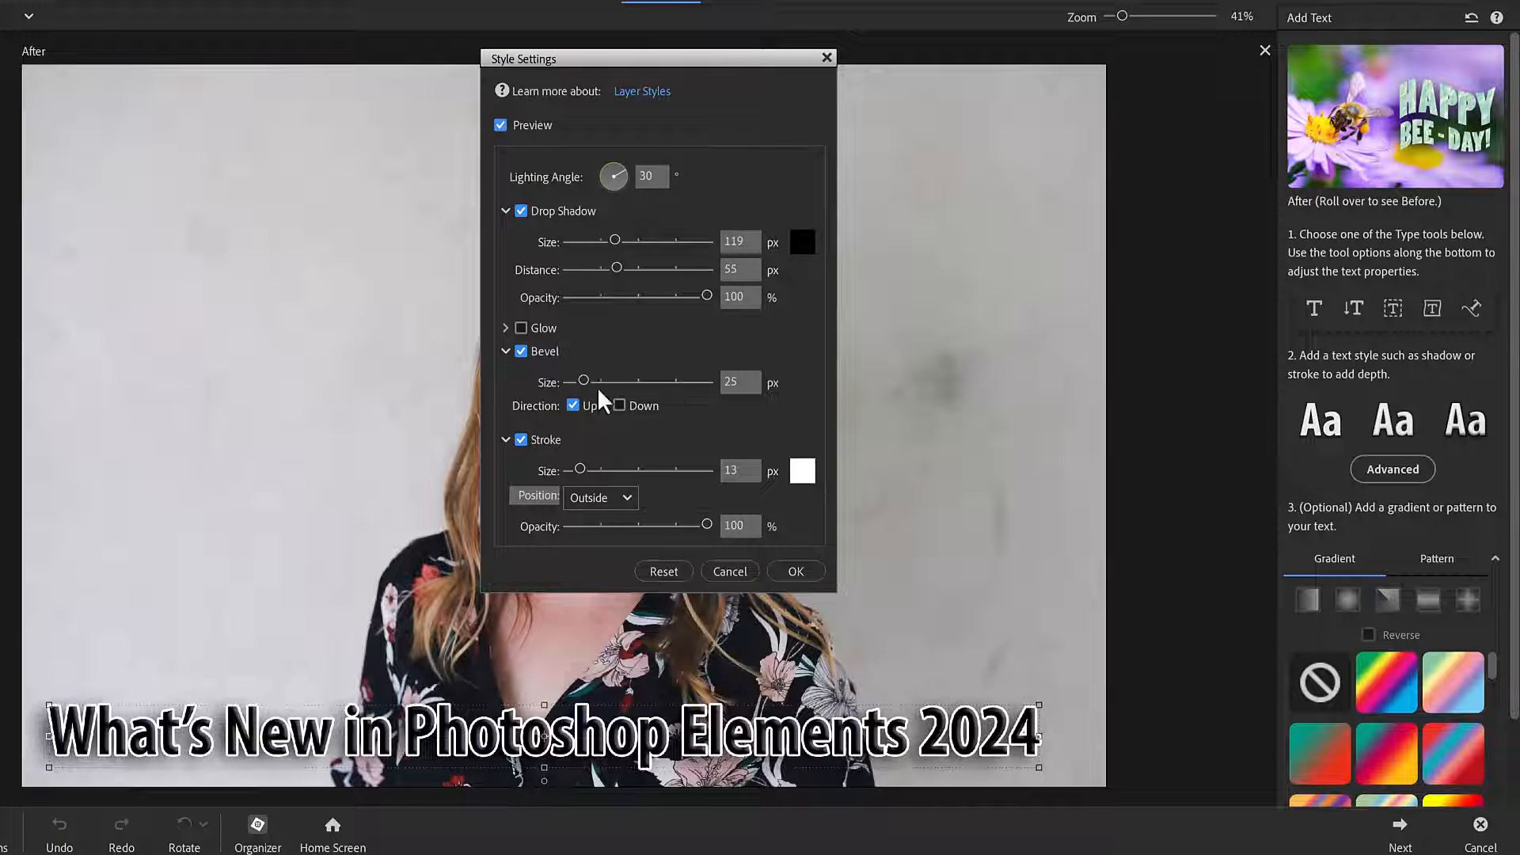
drag(580, 470, 617, 470)
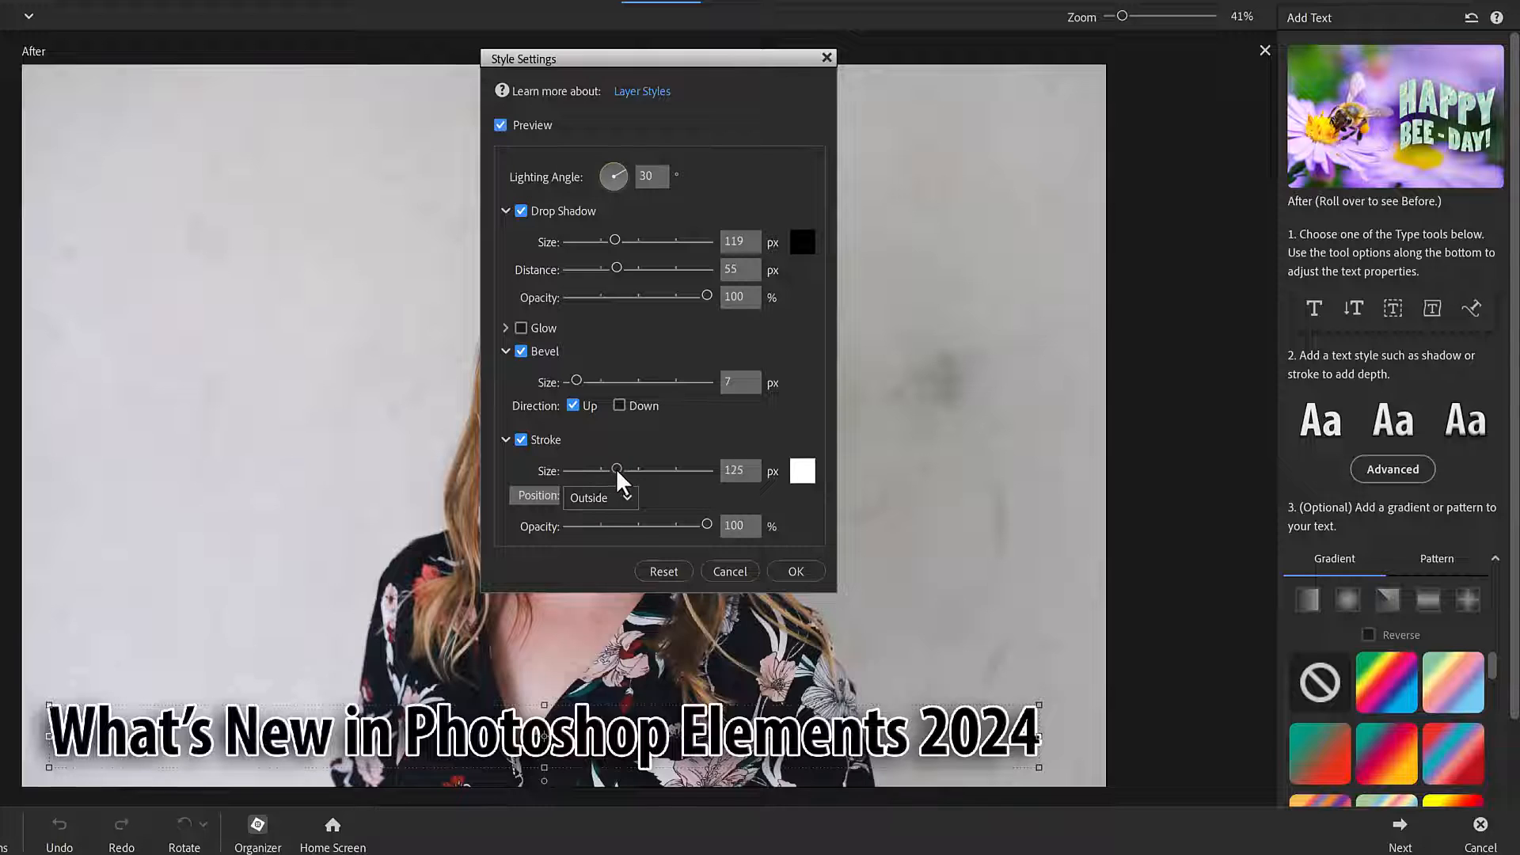
click(591, 504)
click(594, 554)
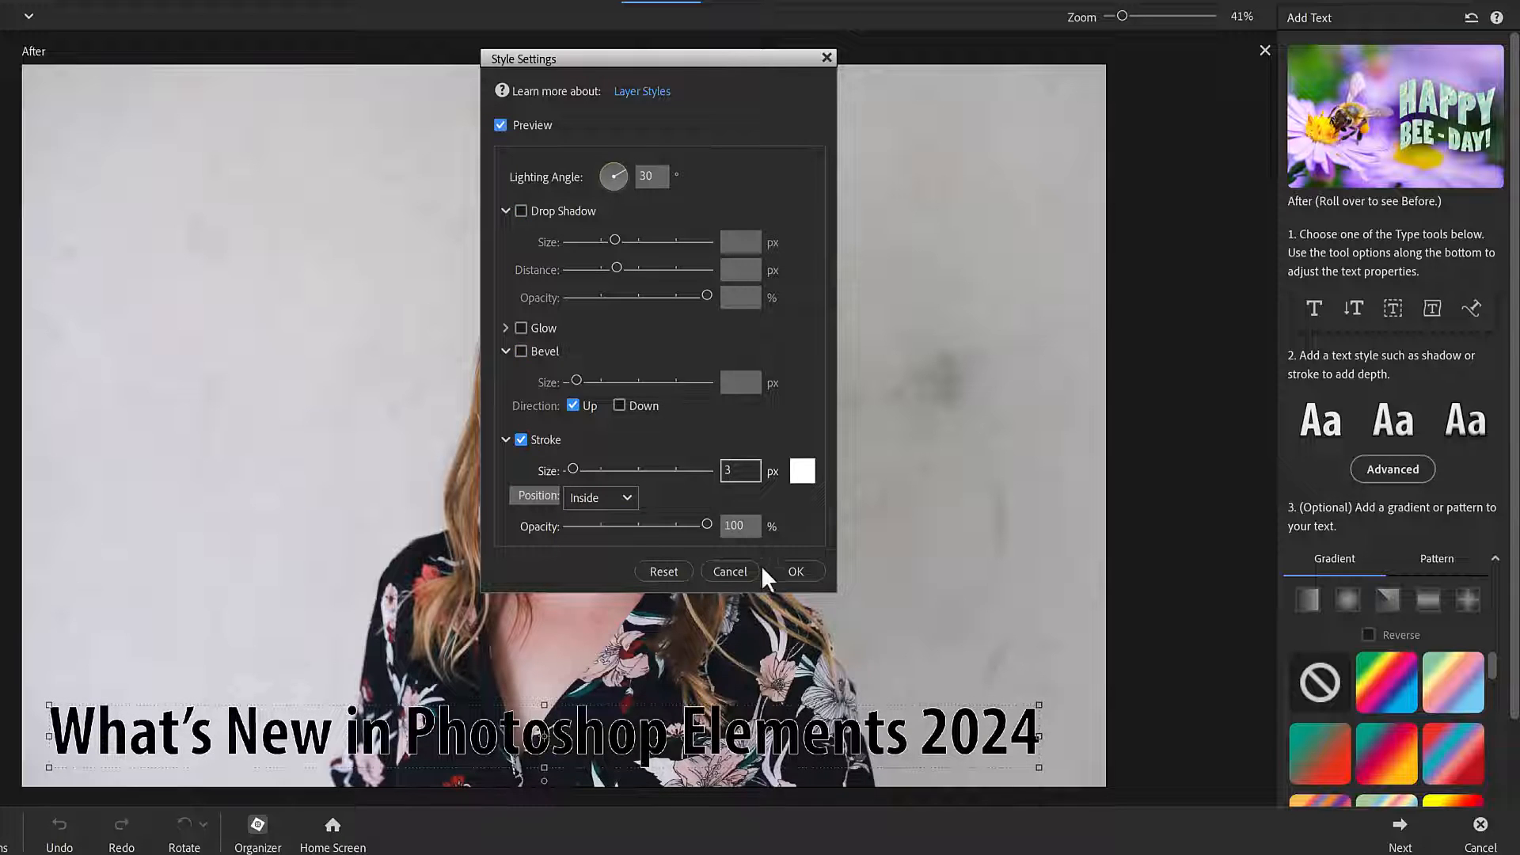
click(797, 572)
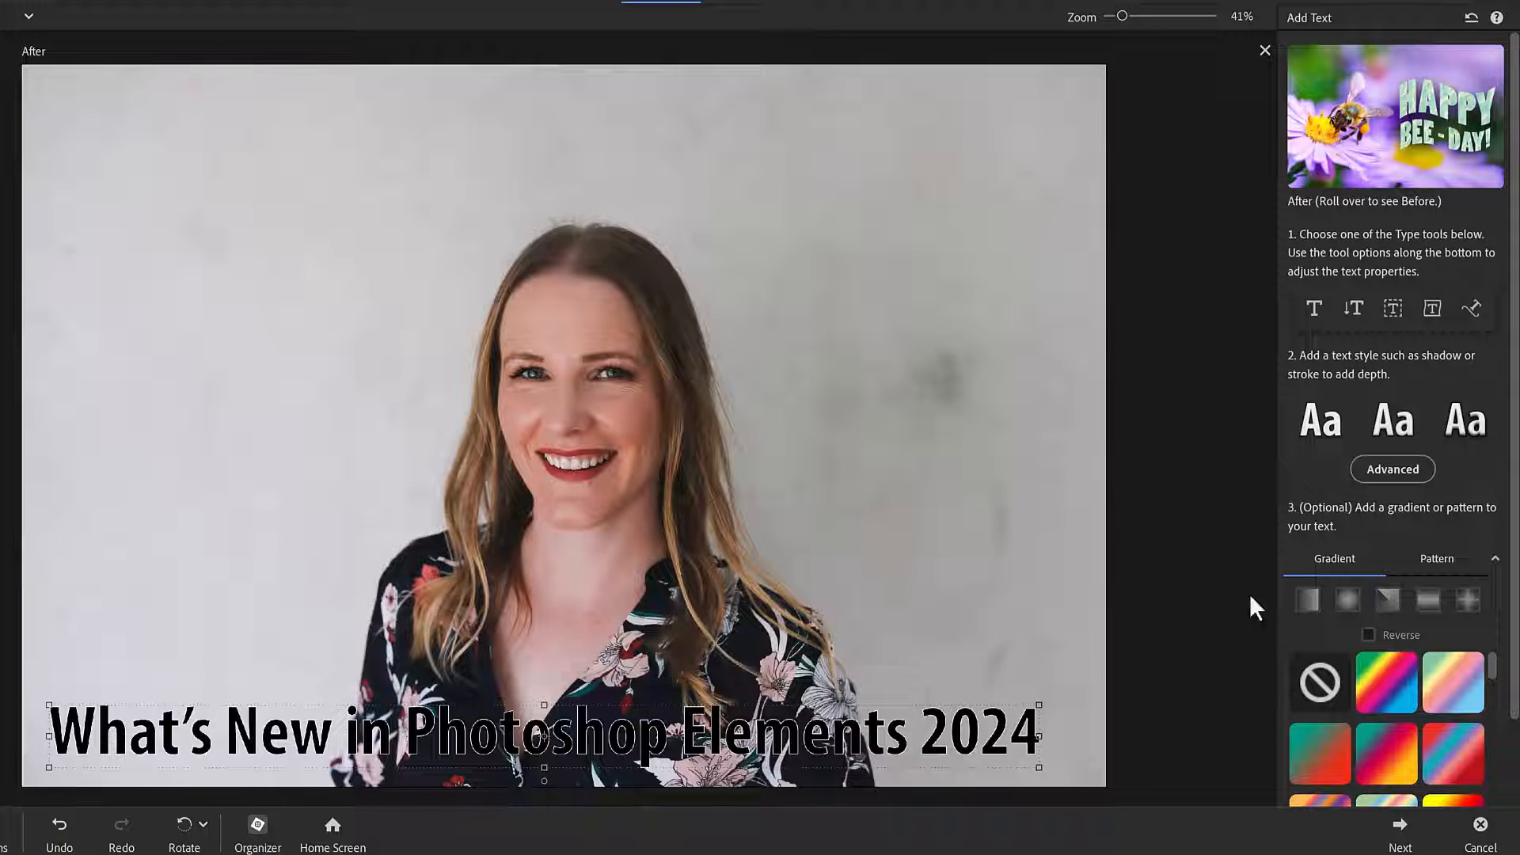
- Try the multicolored floral and green leaf patterns as the title's fill
scroll(1393, 475, down, 2)
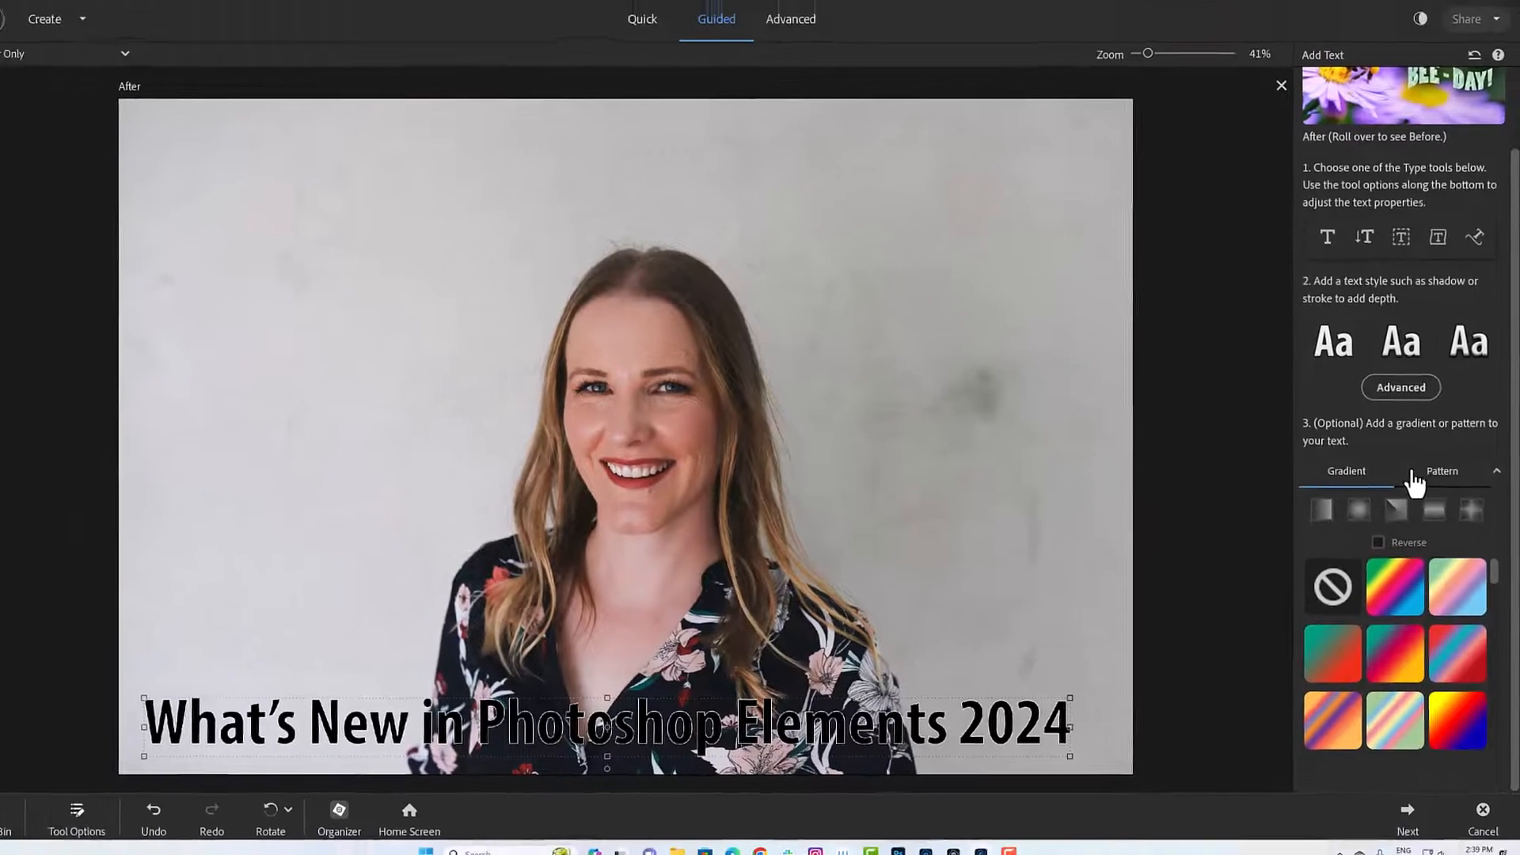
click(1404, 466)
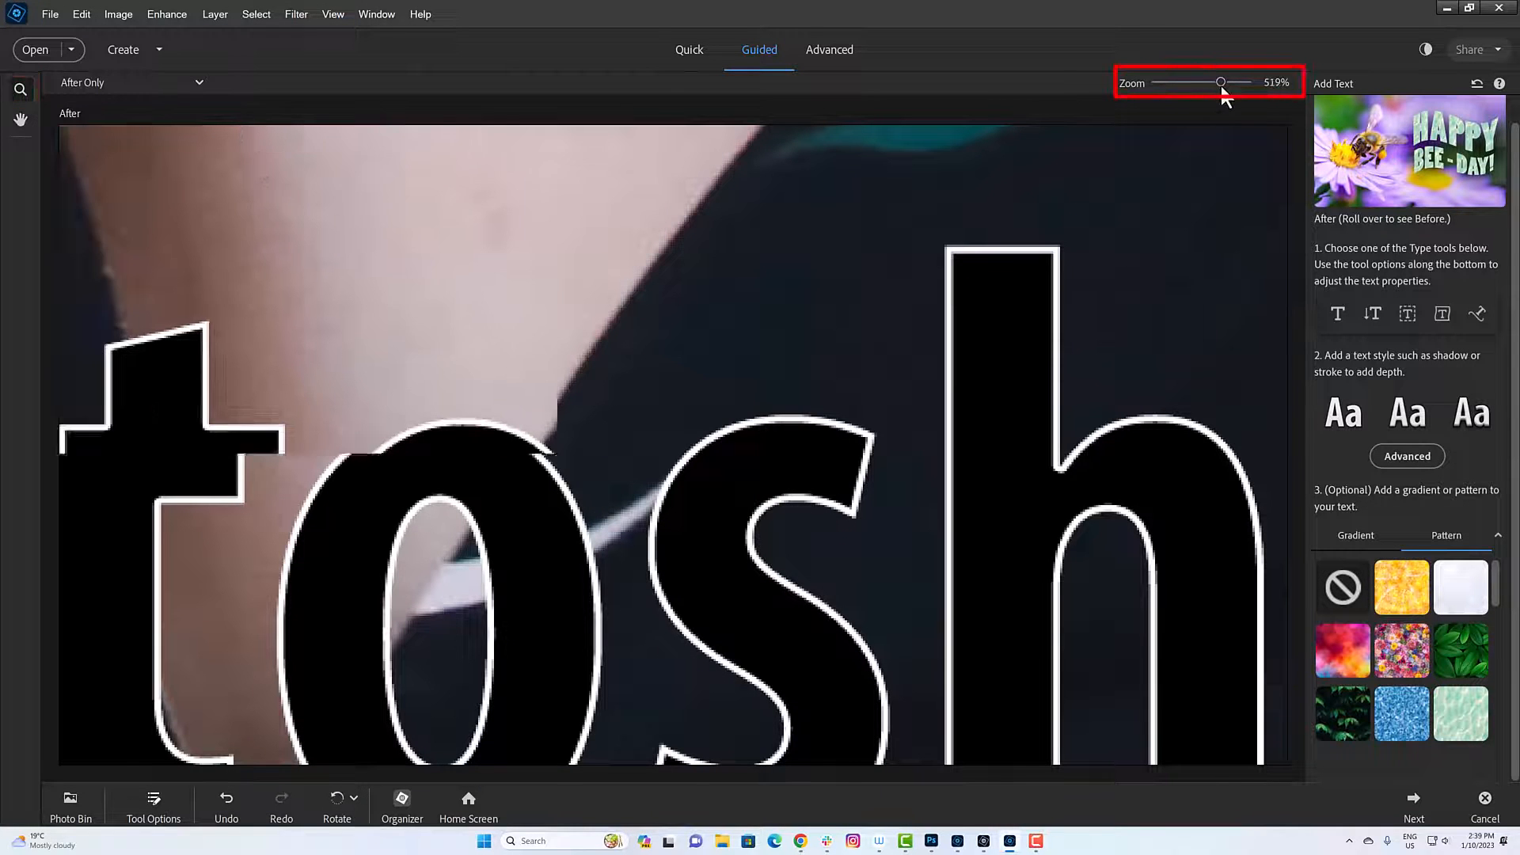
drag(1221, 82, 1195, 82)
click(21, 119)
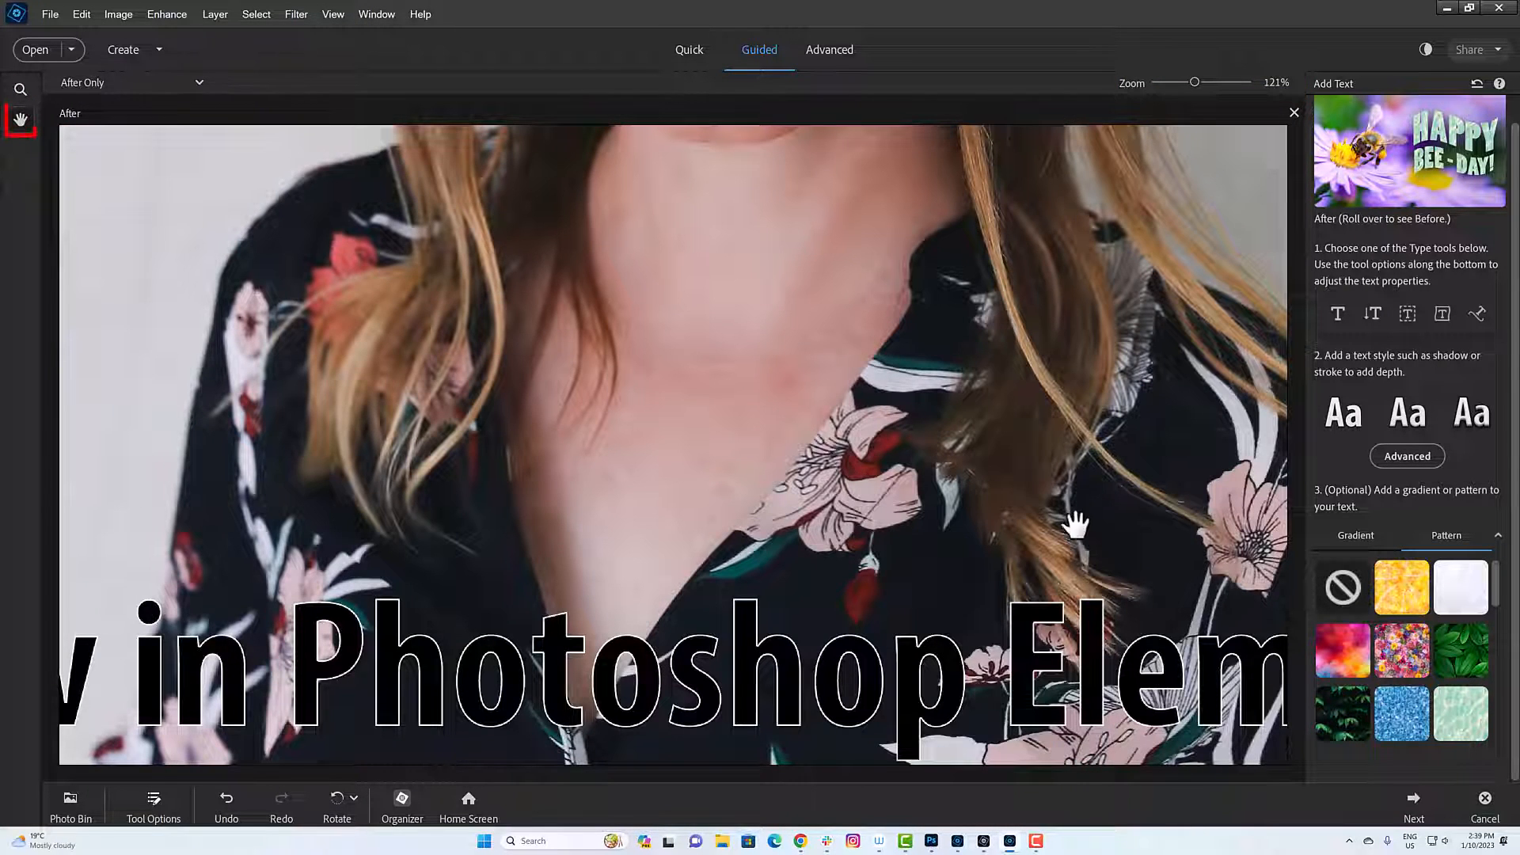
drag(1083, 540, 570, 159)
drag(1012, 478, 651, 377)
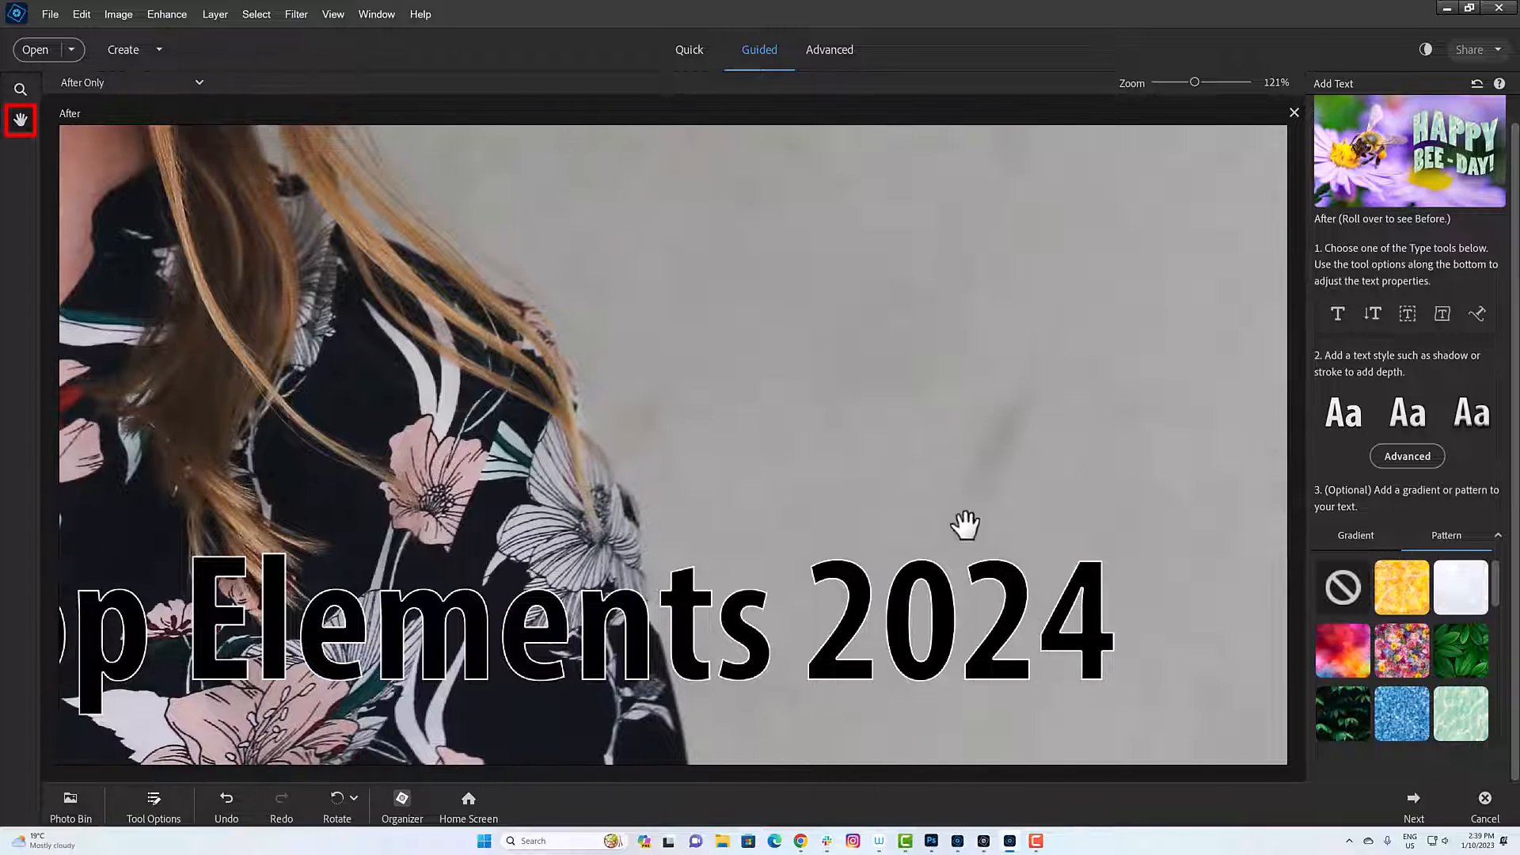
click(1401, 650)
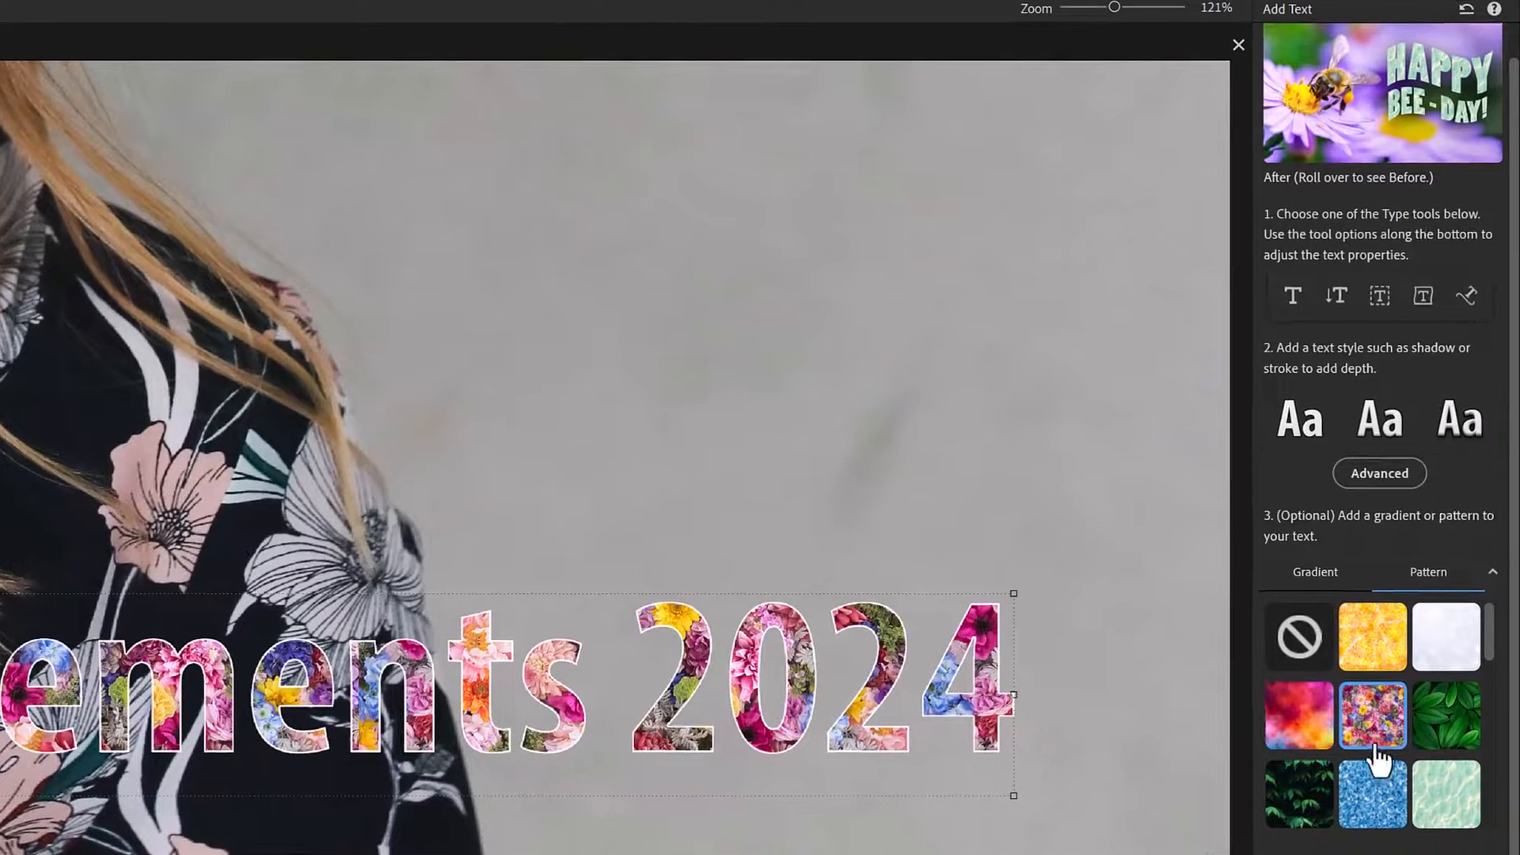
click(1452, 720)
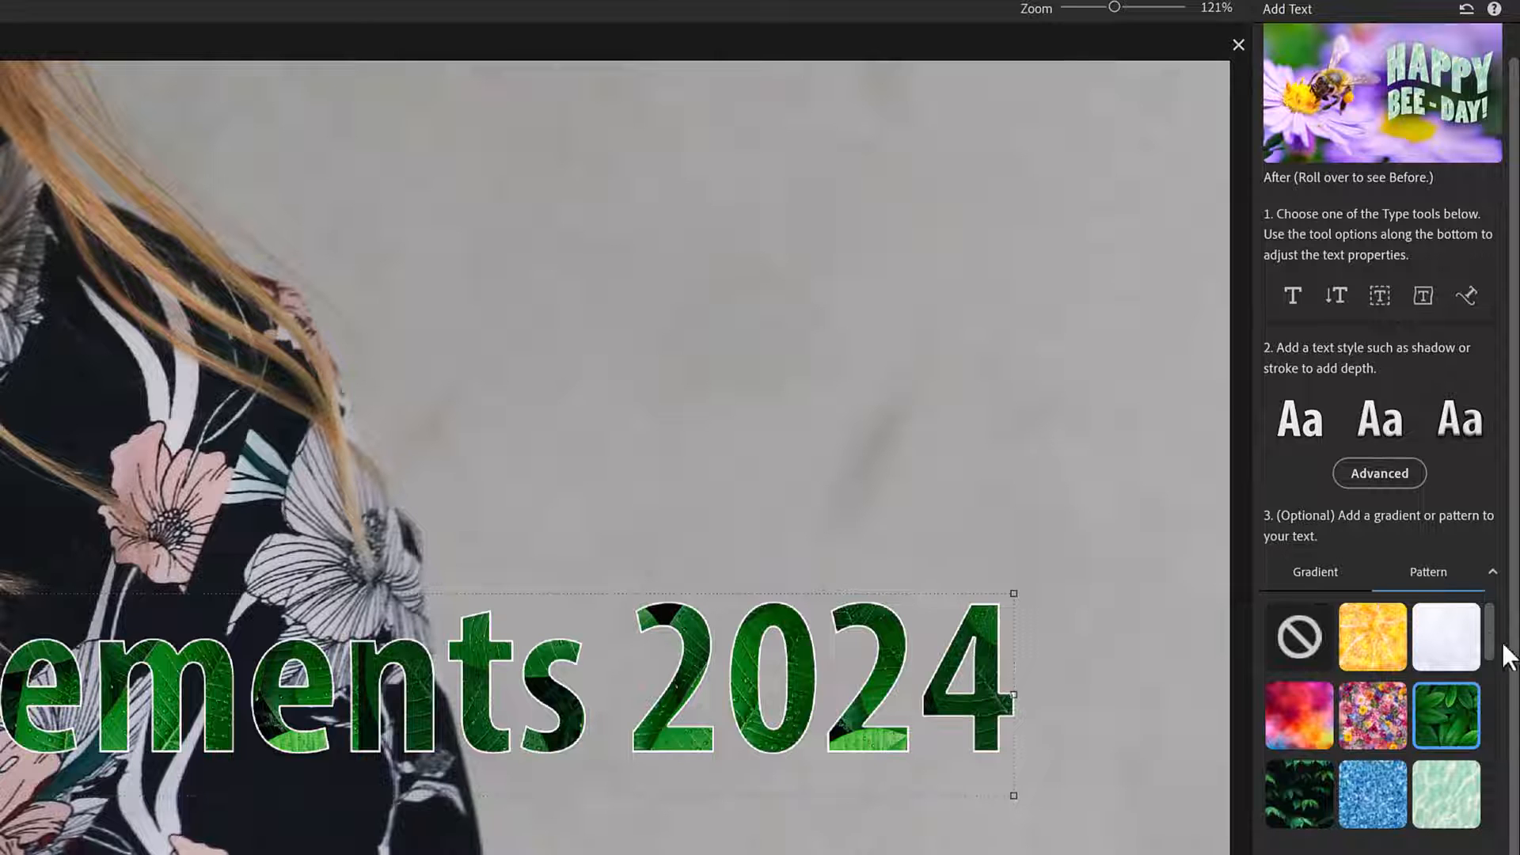
- Try the pink fur, purple glitter and iridescent blue-purple patterns as the title's fill
drag(1490, 628, 1482, 698)
click(1460, 709)
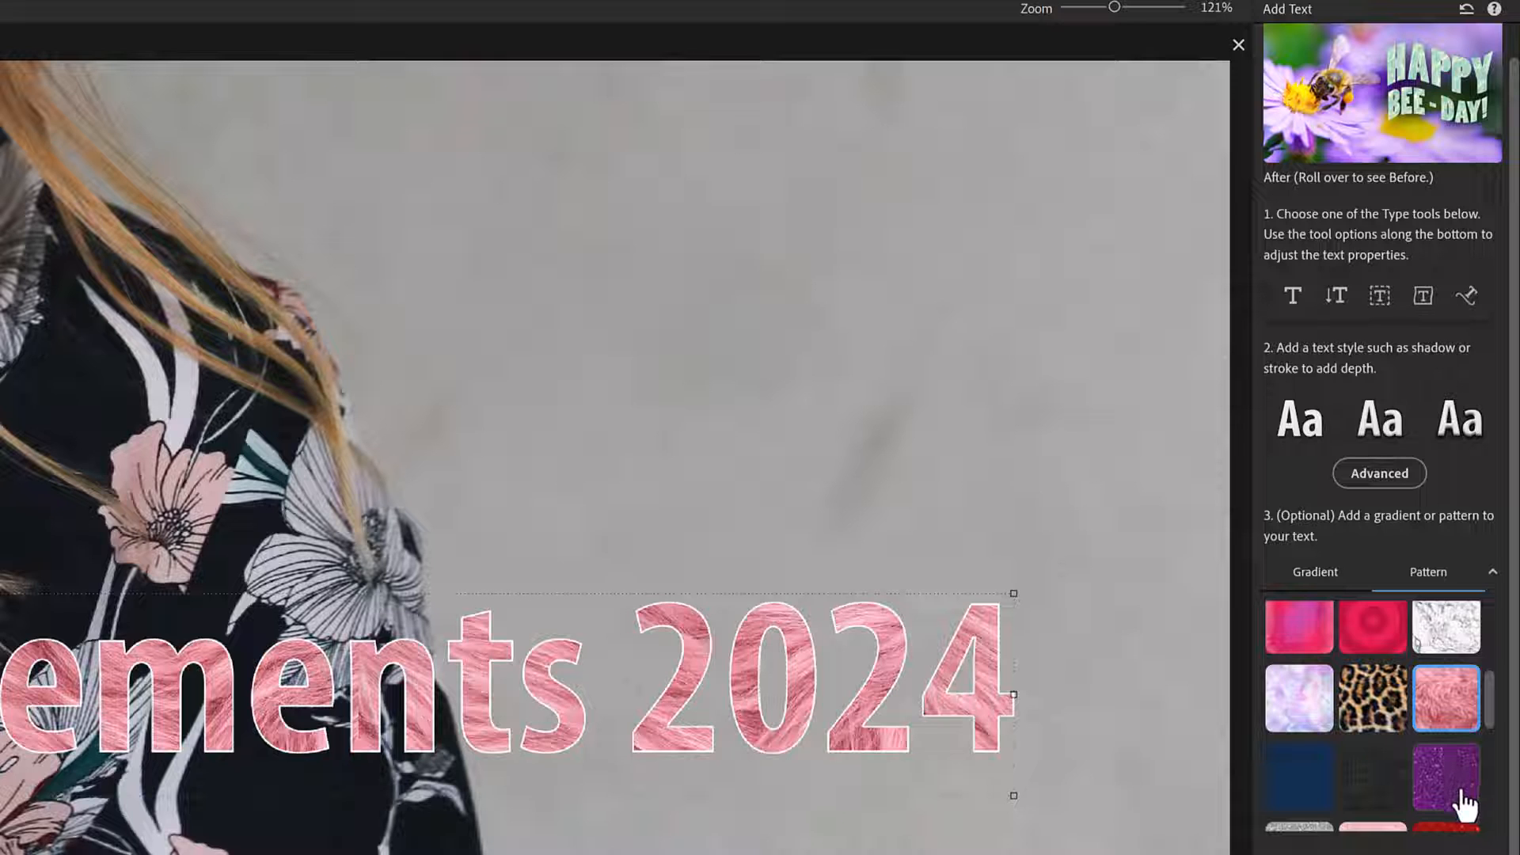
click(1461, 794)
scroll(1489, 764, down, 3)
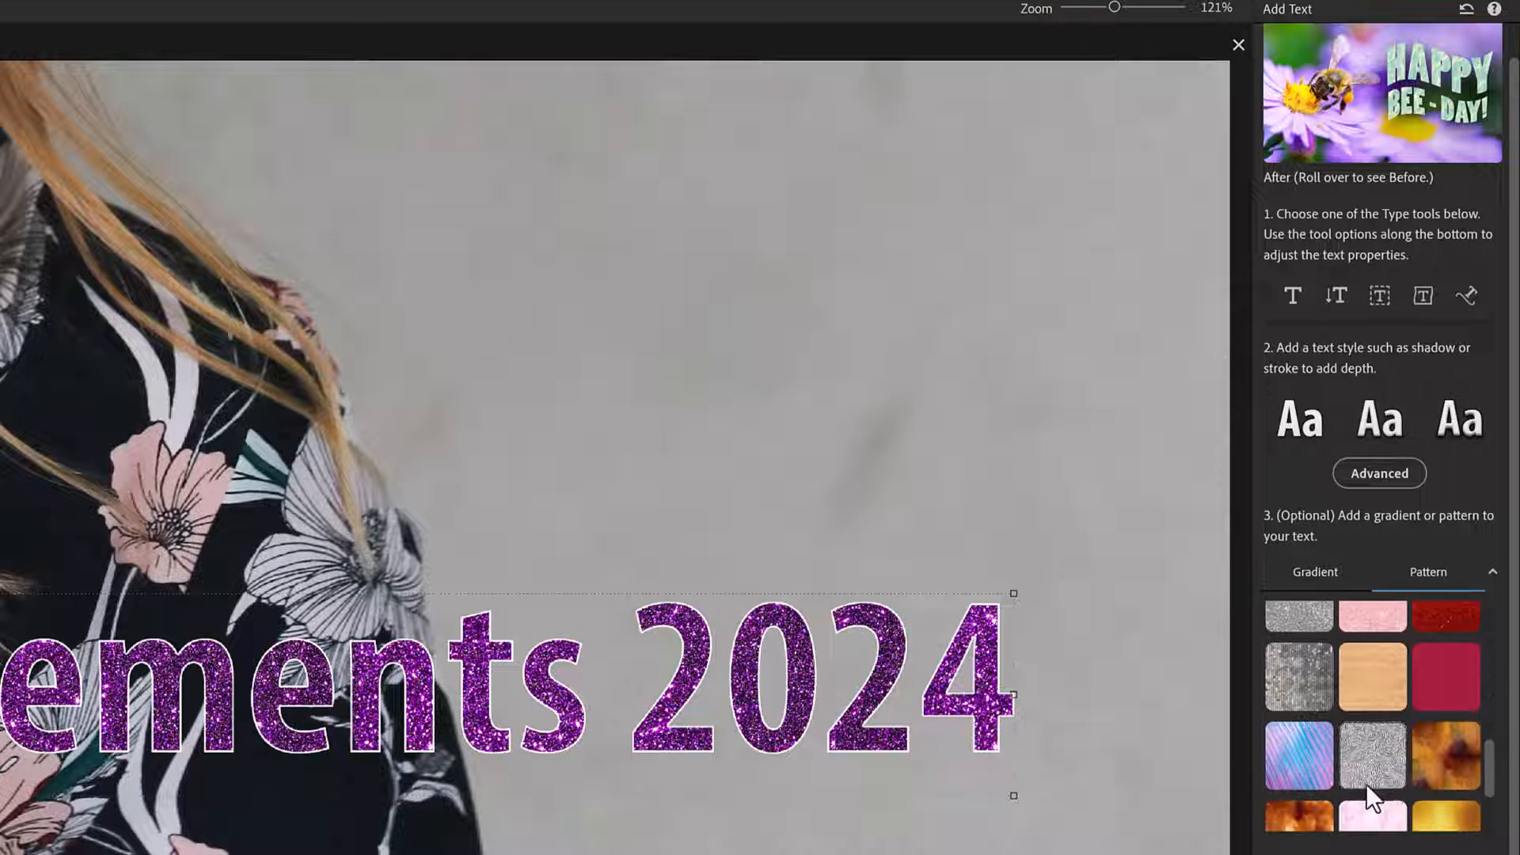
click(1299, 755)
- Preview pastel gradients on the title and fill it with the black gradient, reversed
click(1316, 572)
click(1466, 659)
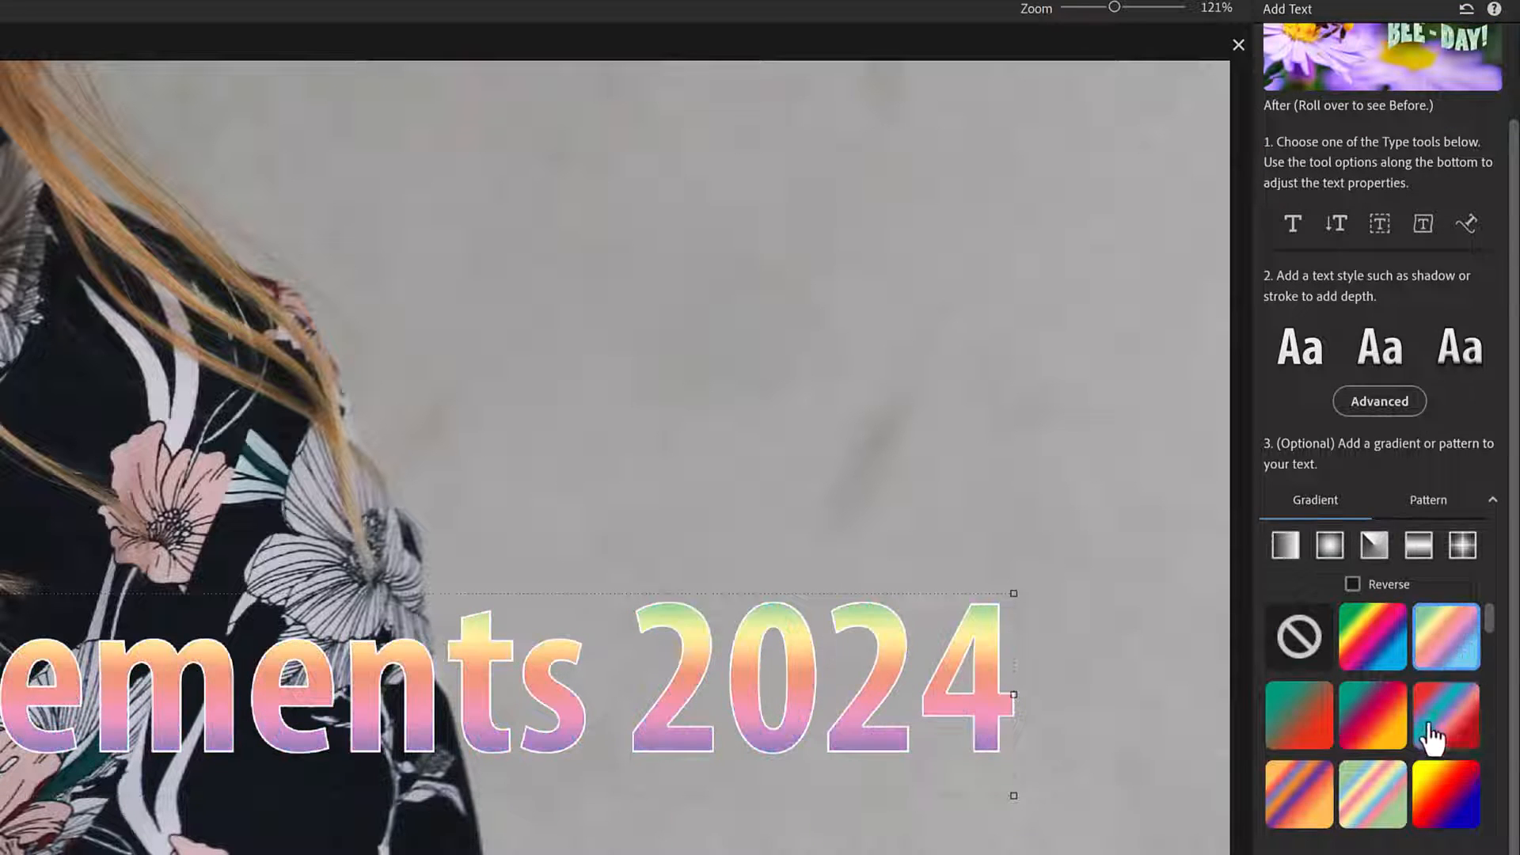
click(1373, 794)
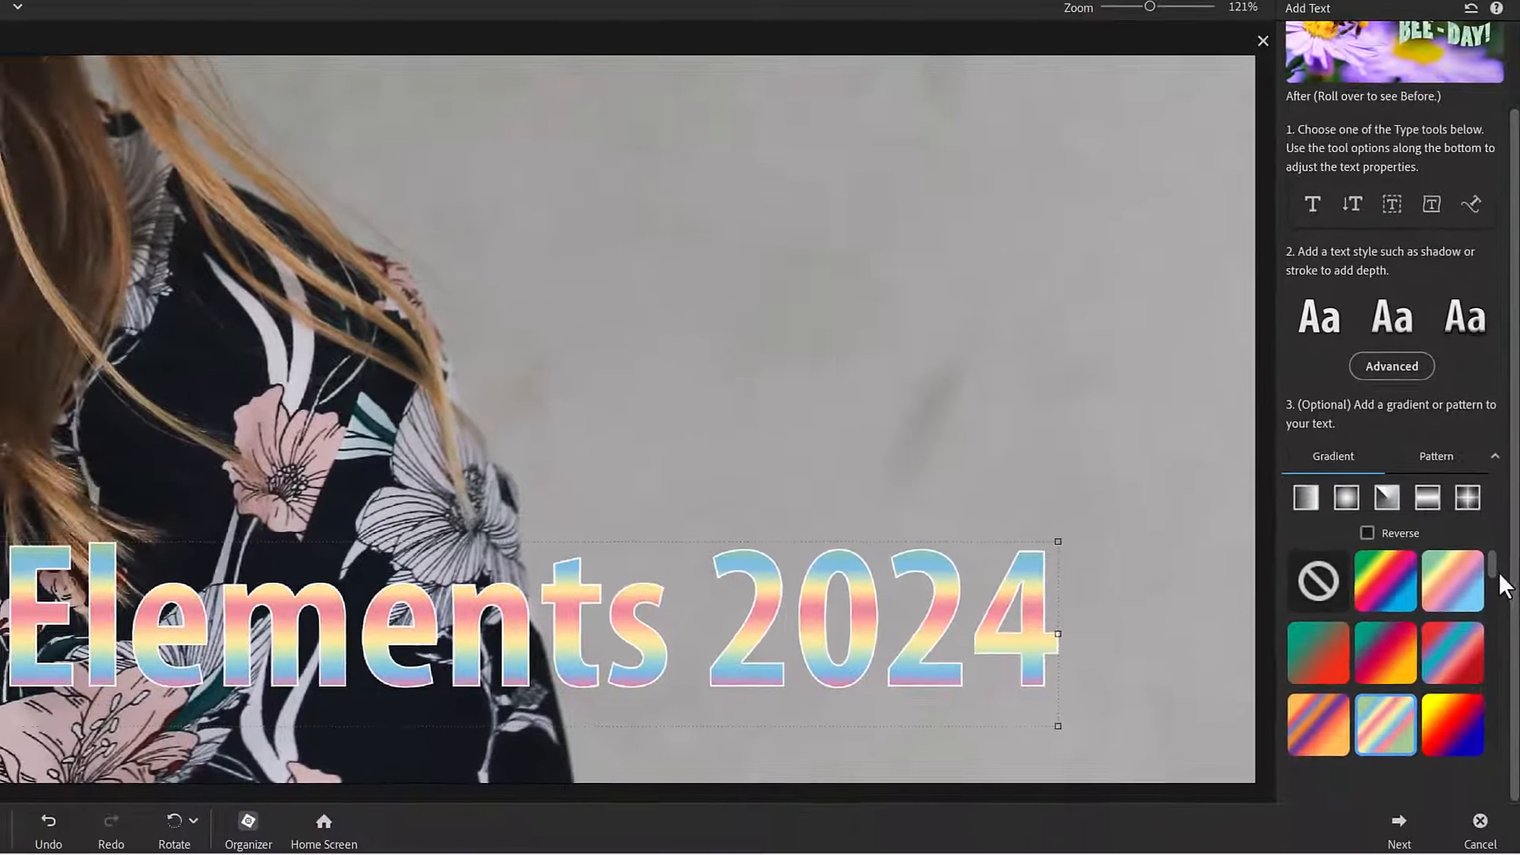
drag(1499, 571, 1485, 670)
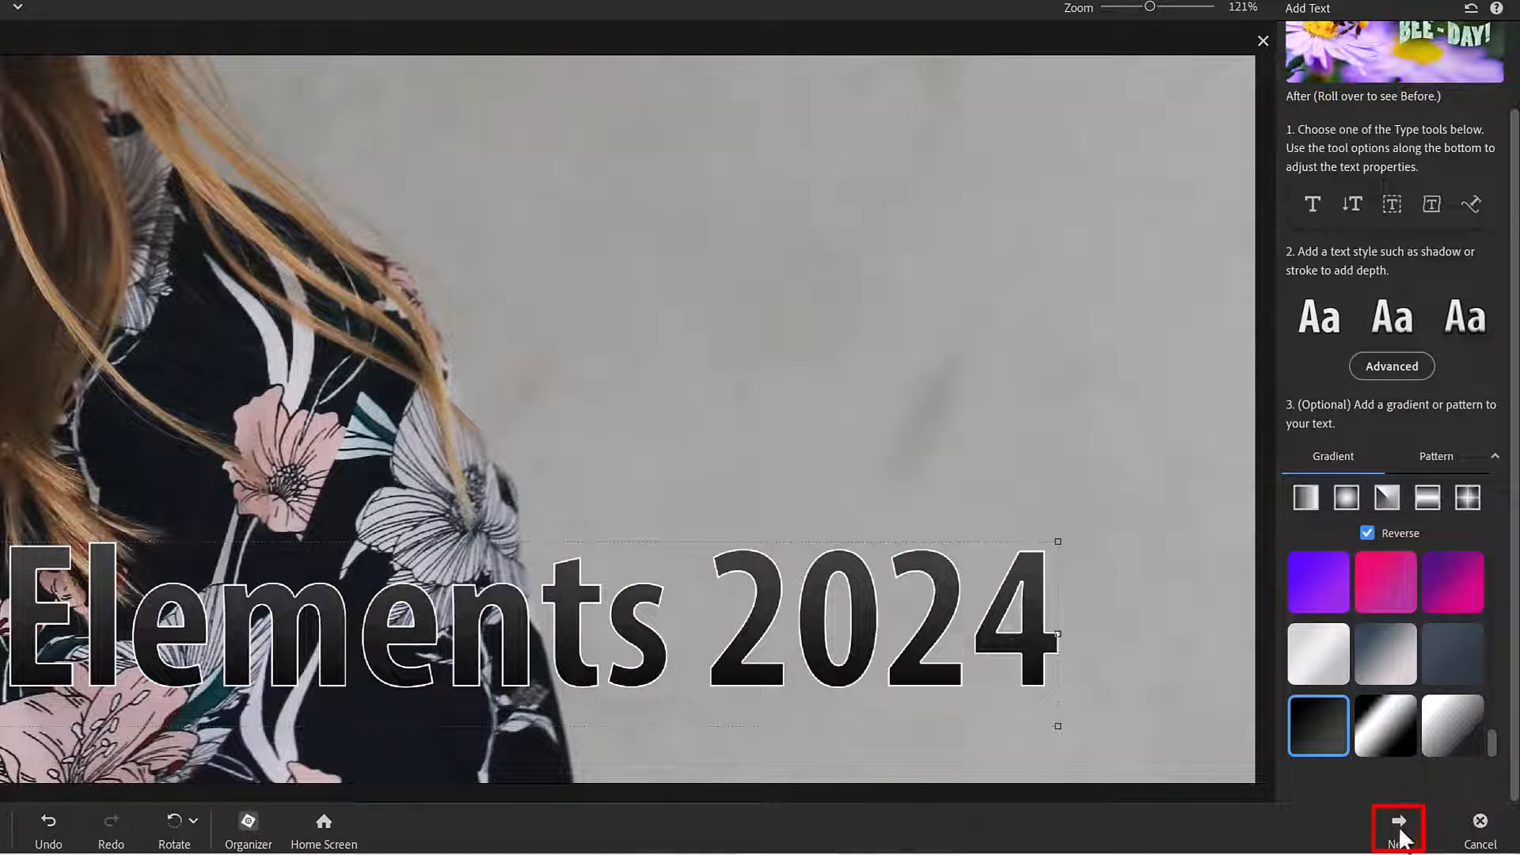
- Finish the text edit and save the image as "Text Guided Edit" in Photoshop format in the PSE2024 Review folder
click(1399, 832)
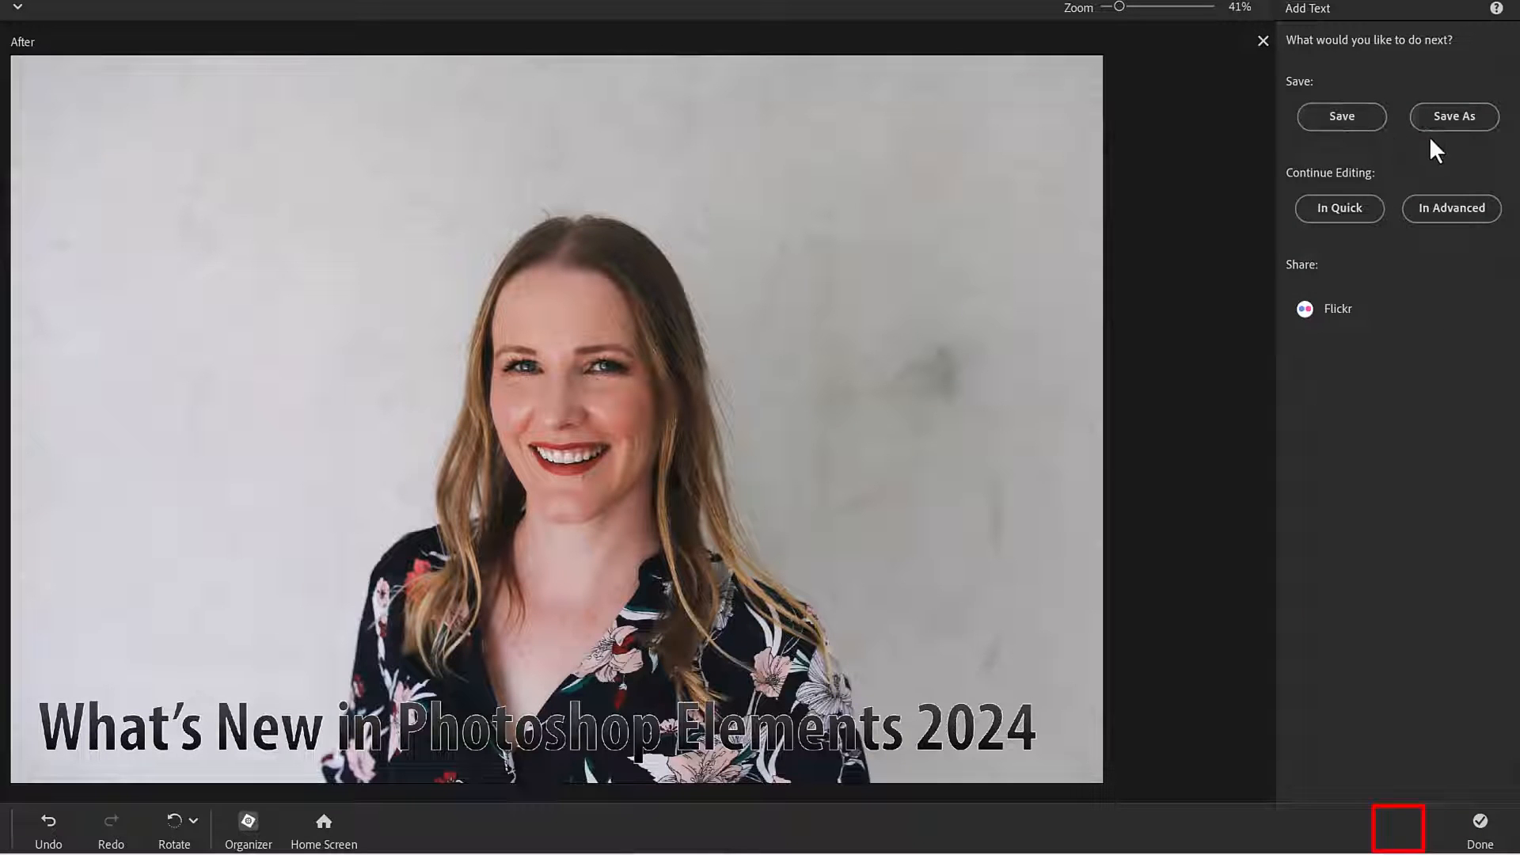
click(1441, 127)
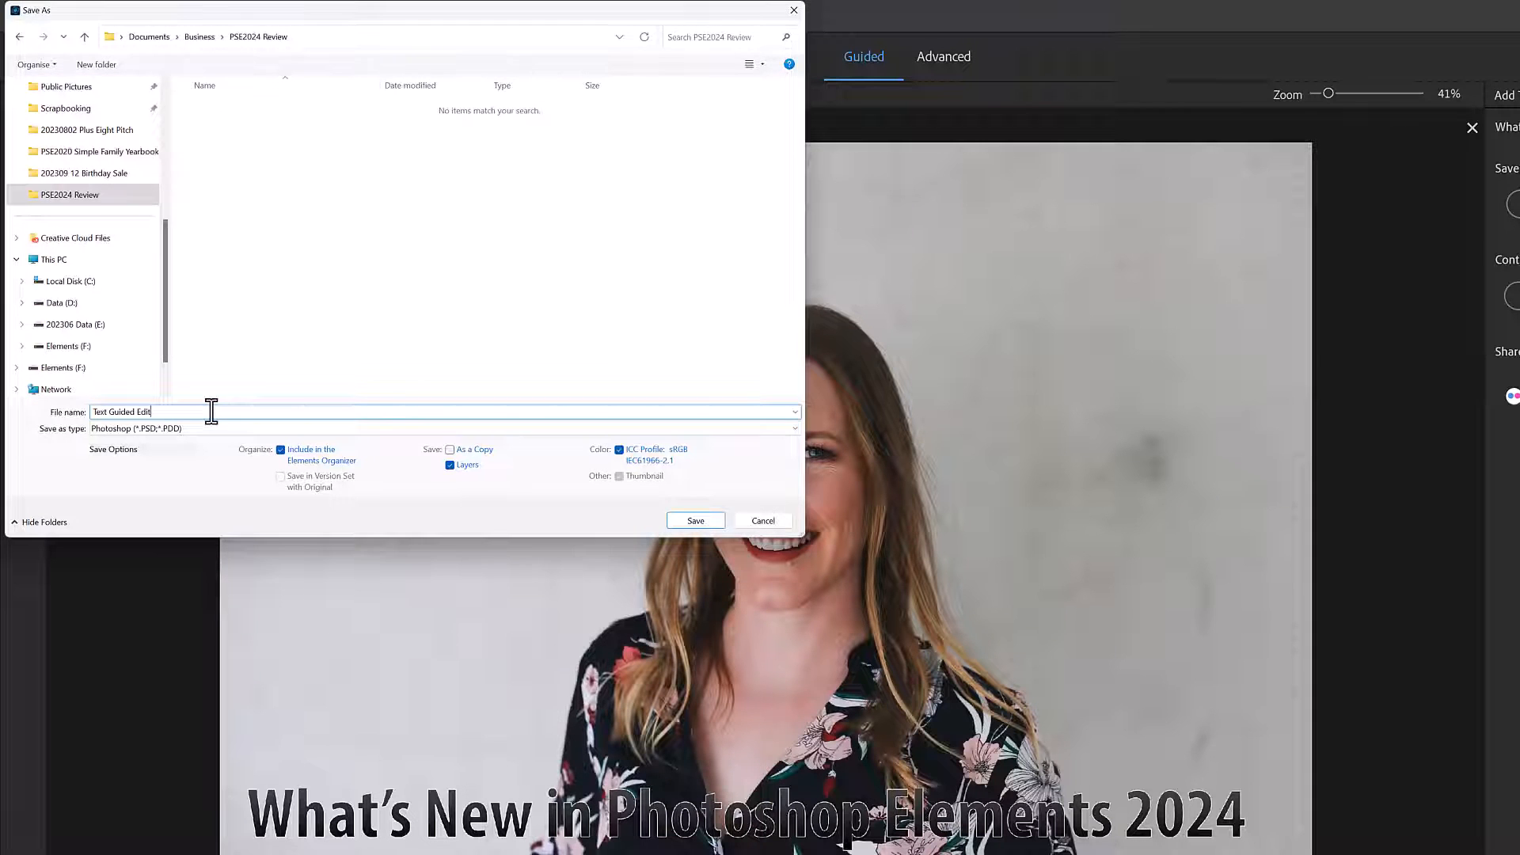
key(Return)
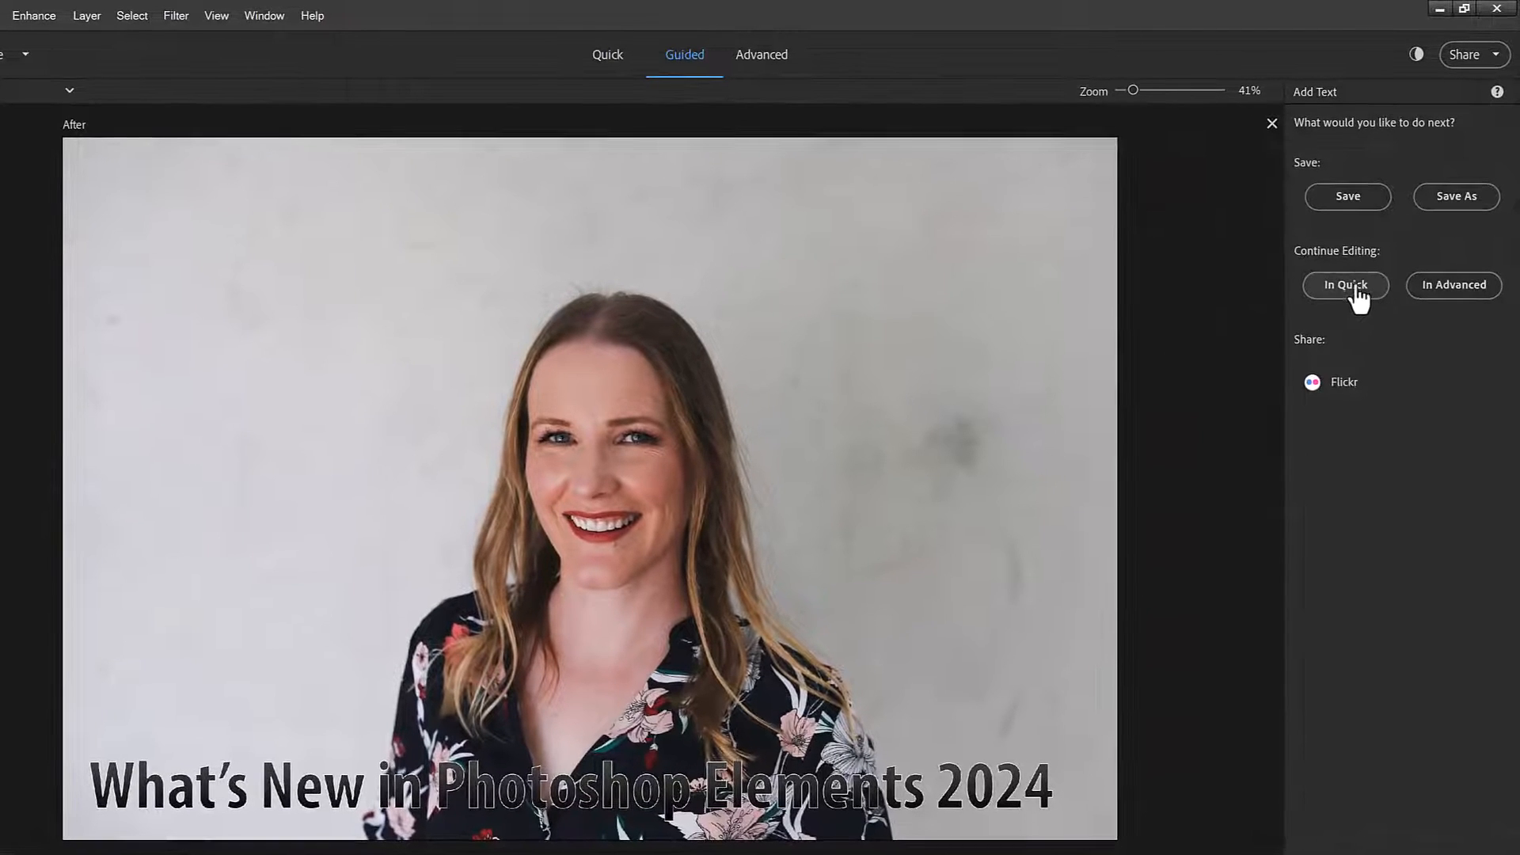
- Continue editing the image in Advanced mode, including a brief look at it in Quick mode
click(1455, 304)
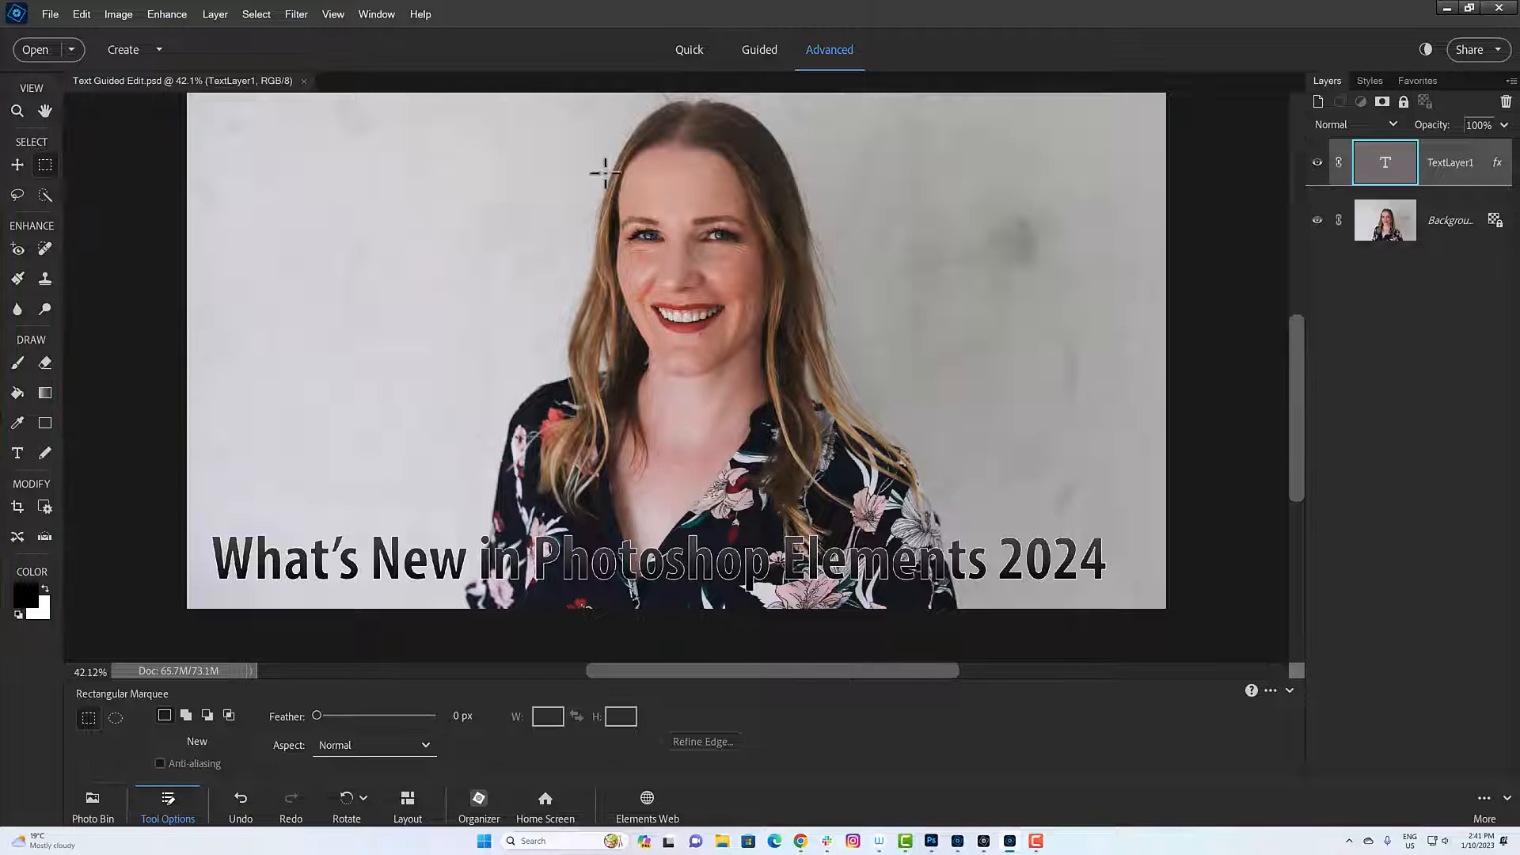
click(717, 54)
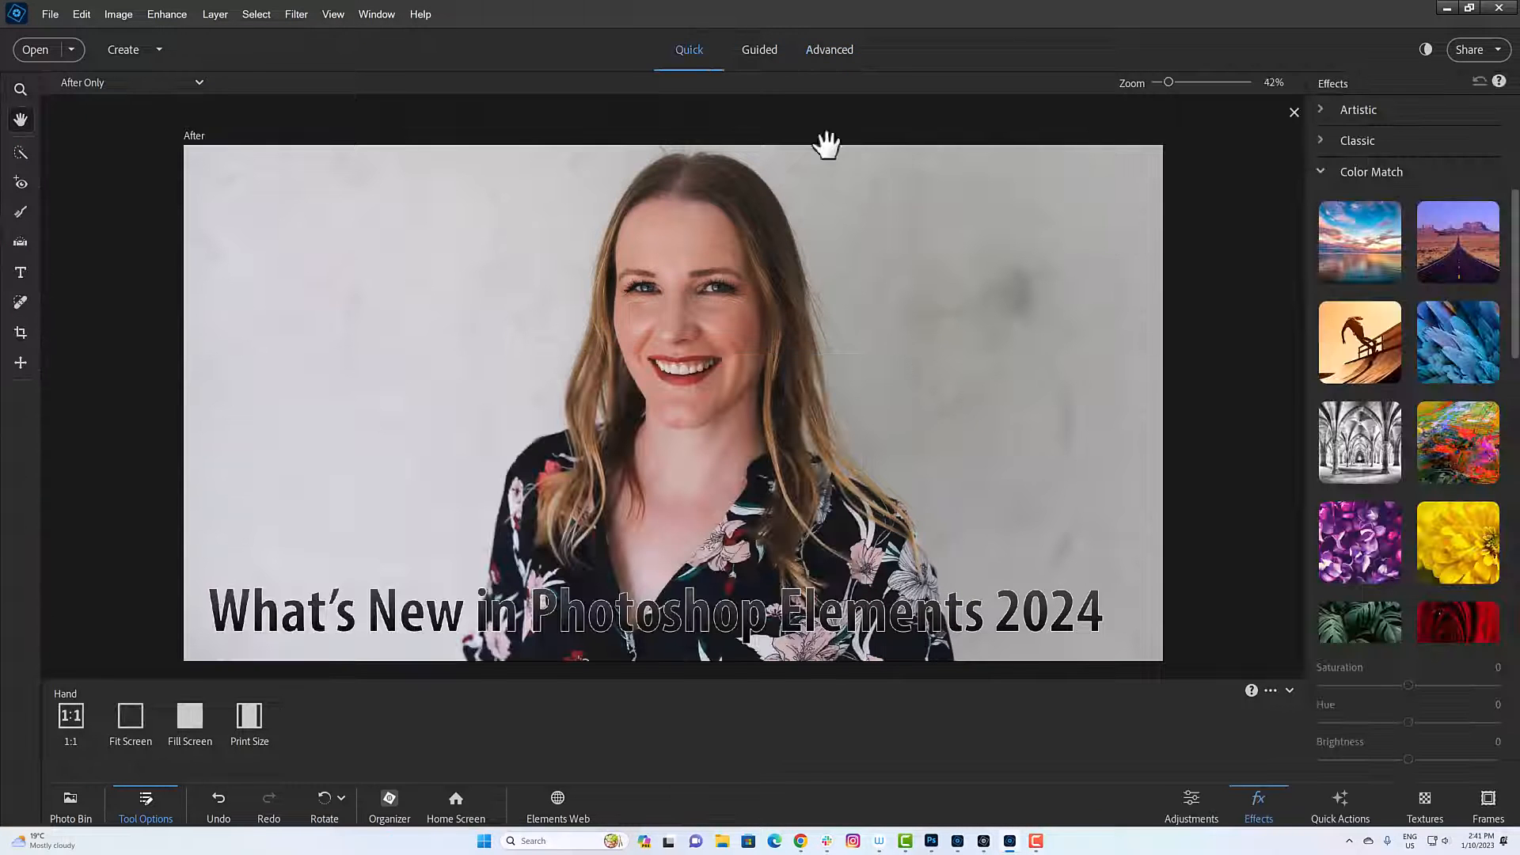
click(1323, 174)
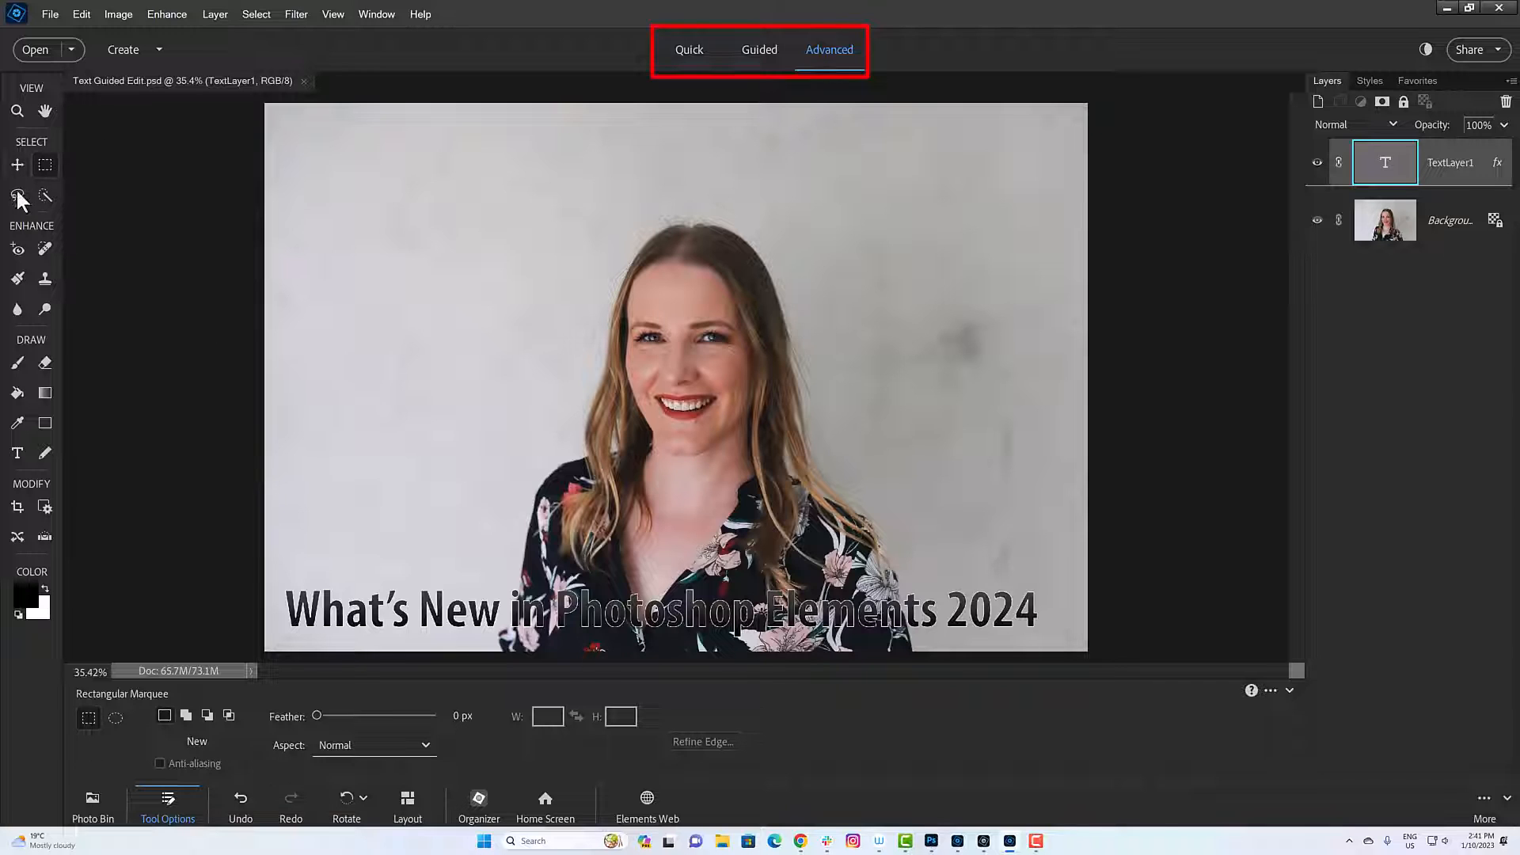
- Open the title for editing with the Type tool, commit it, and move the text slightly down and right on the photo
click(20, 458)
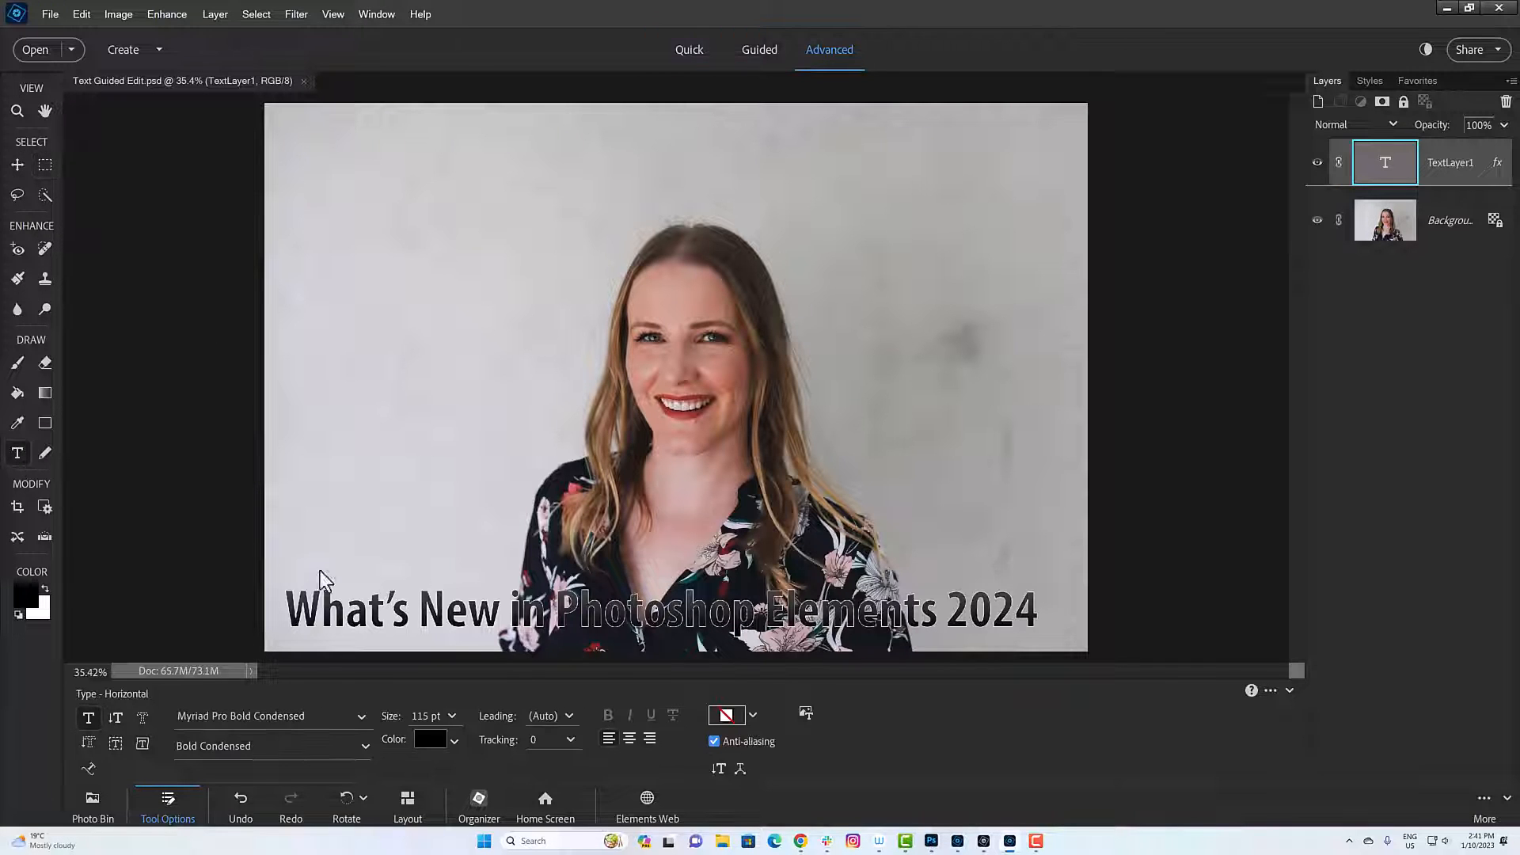
click(443, 610)
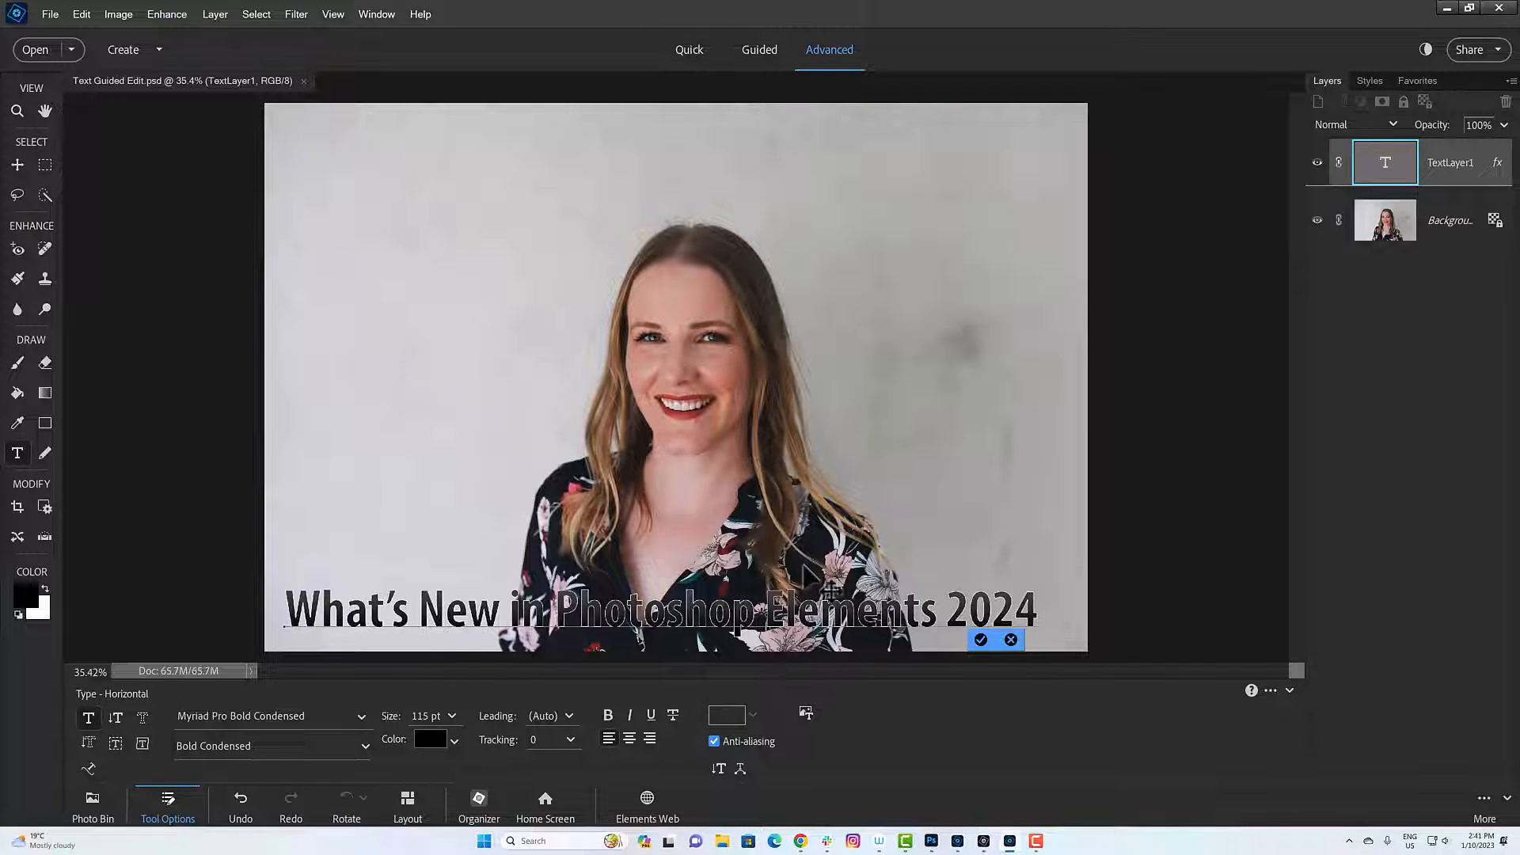
click(980, 641)
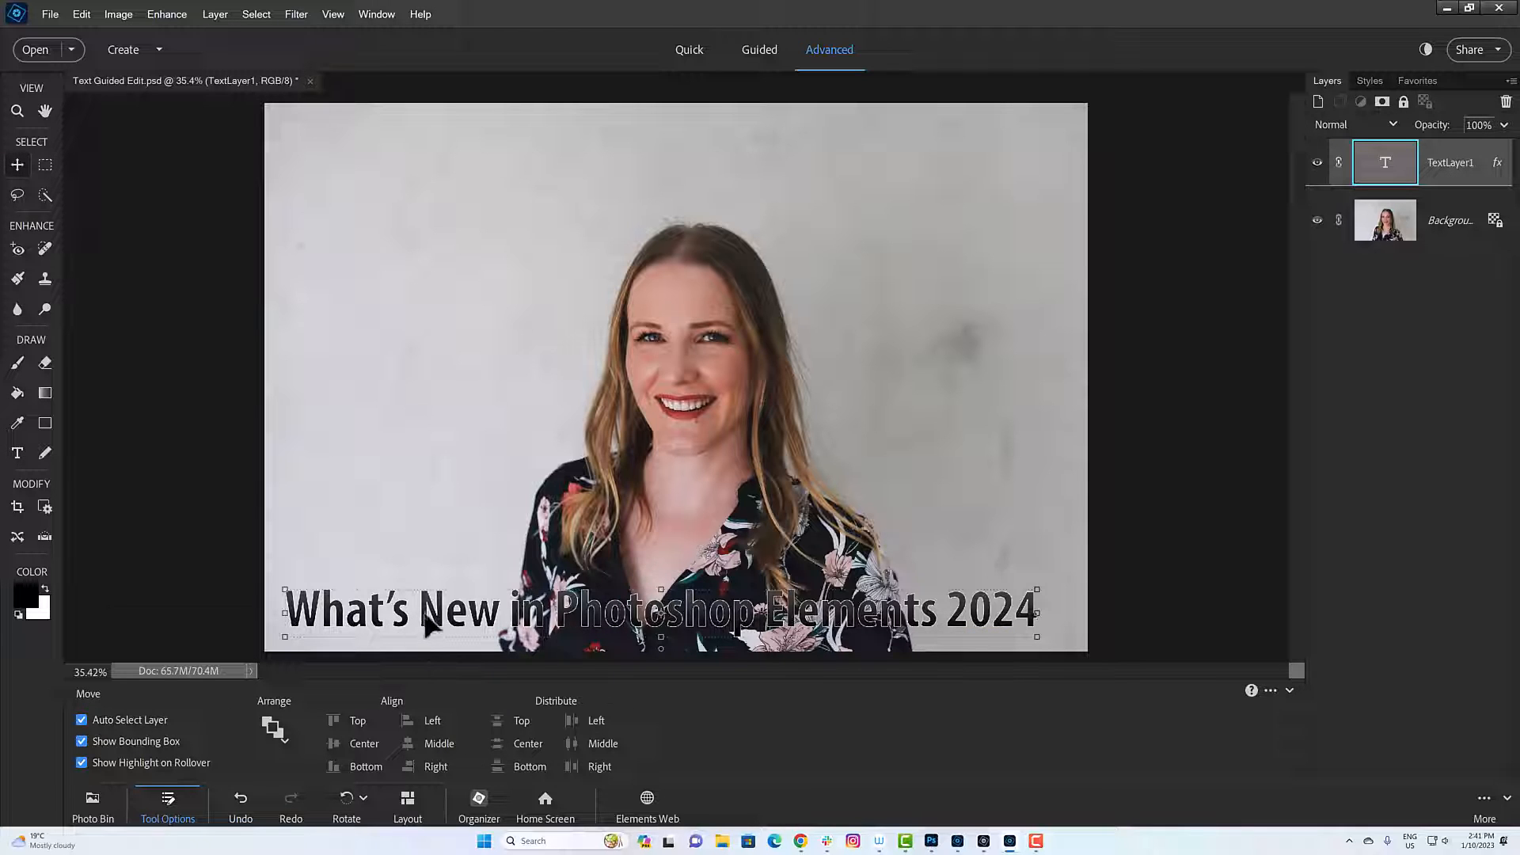
drag(426, 614, 963, 620)
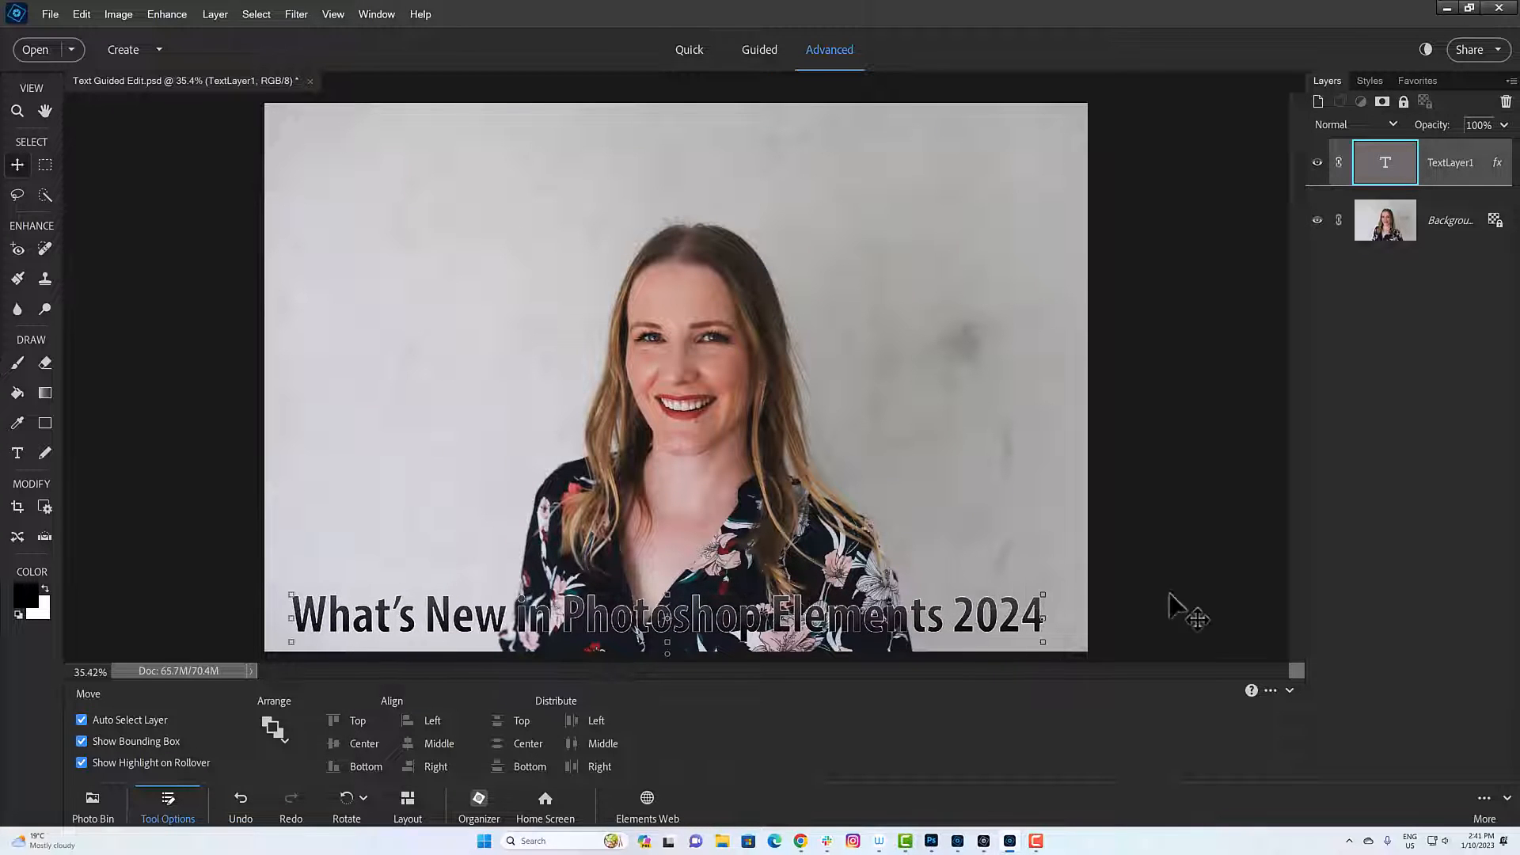
click(1186, 589)
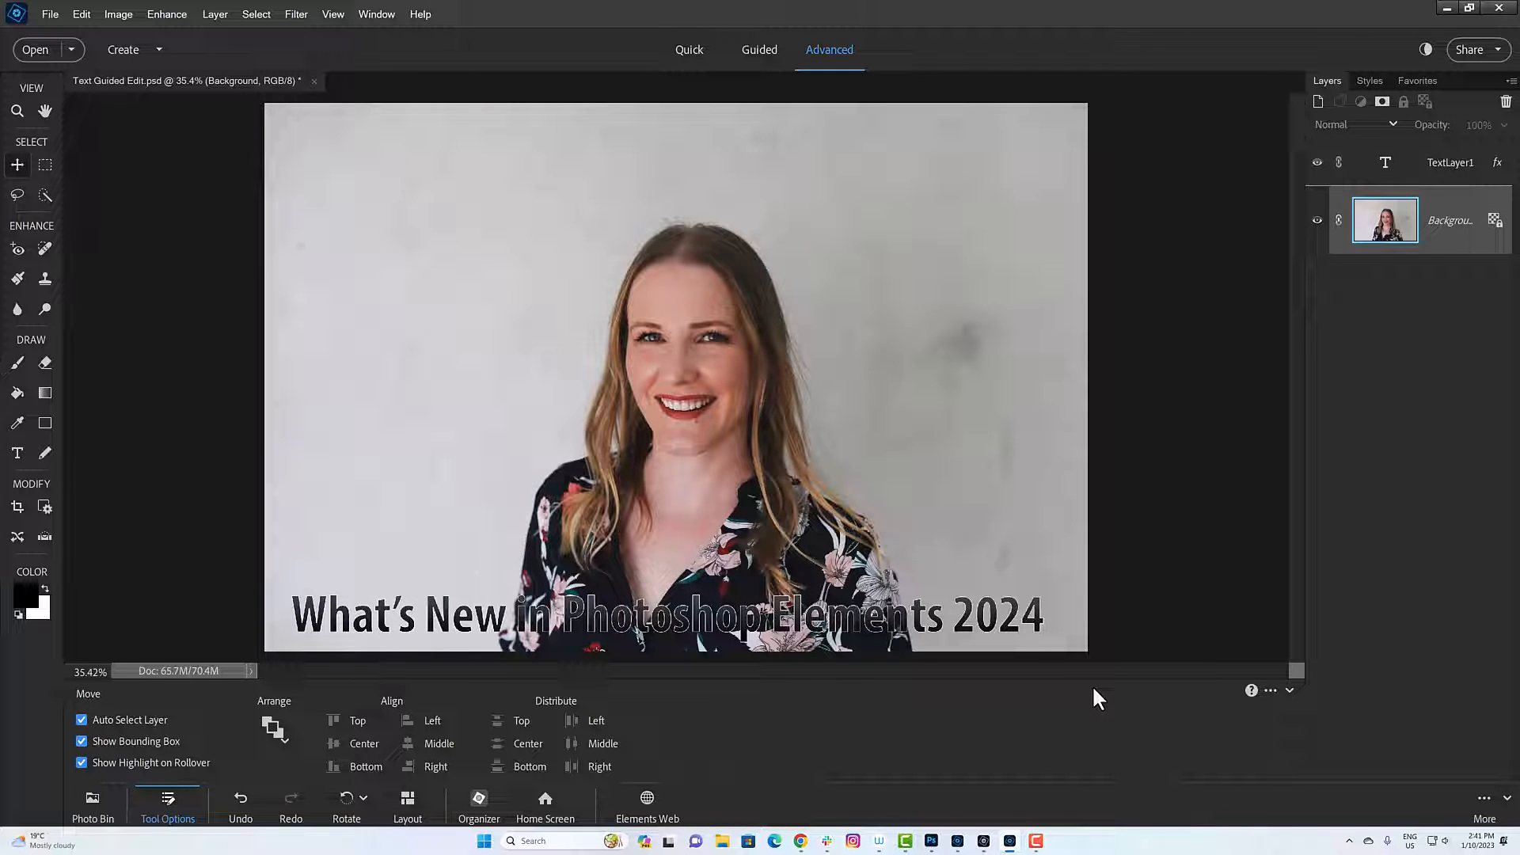